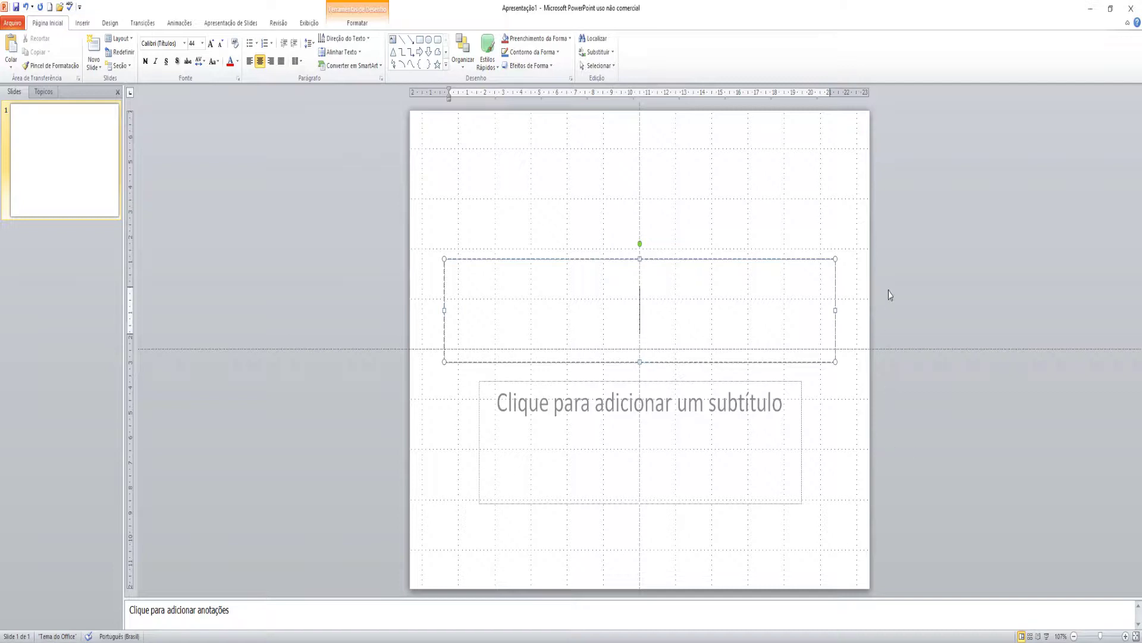
Leave the empty title box and browse the slide layout choices.
left_click(890, 295)
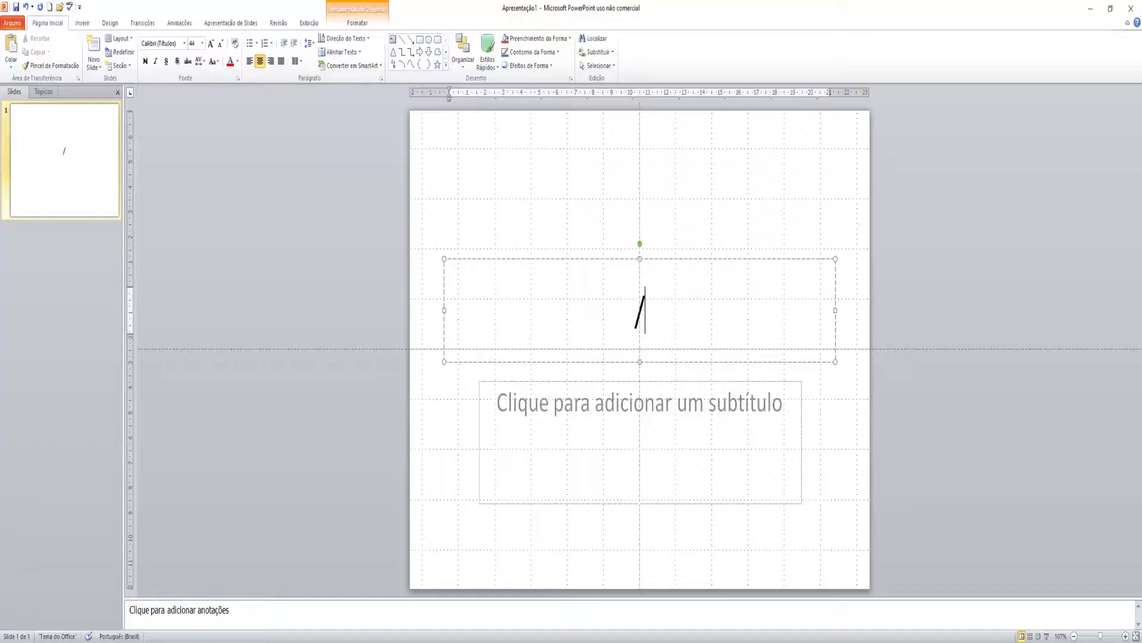
left_click(257, 170)
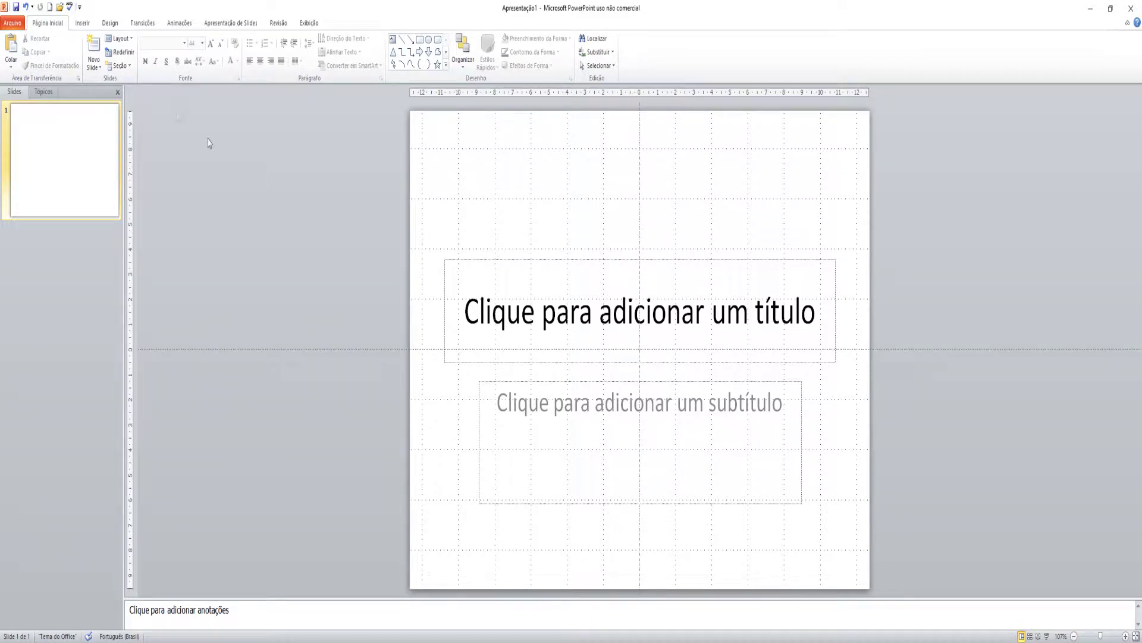
left_click(119, 38)
left_click(120, 38)
Change the slide size to On-screen Show (16:9) in Page Setup.
left_click(104, 24)
left_click(15, 50)
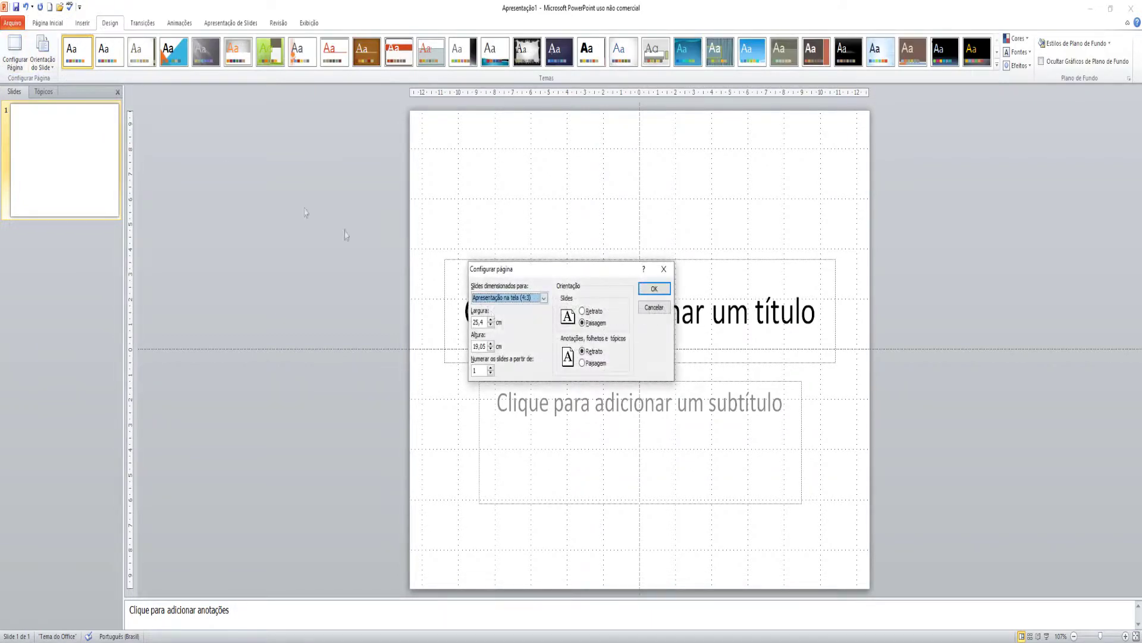
left_click(543, 299)
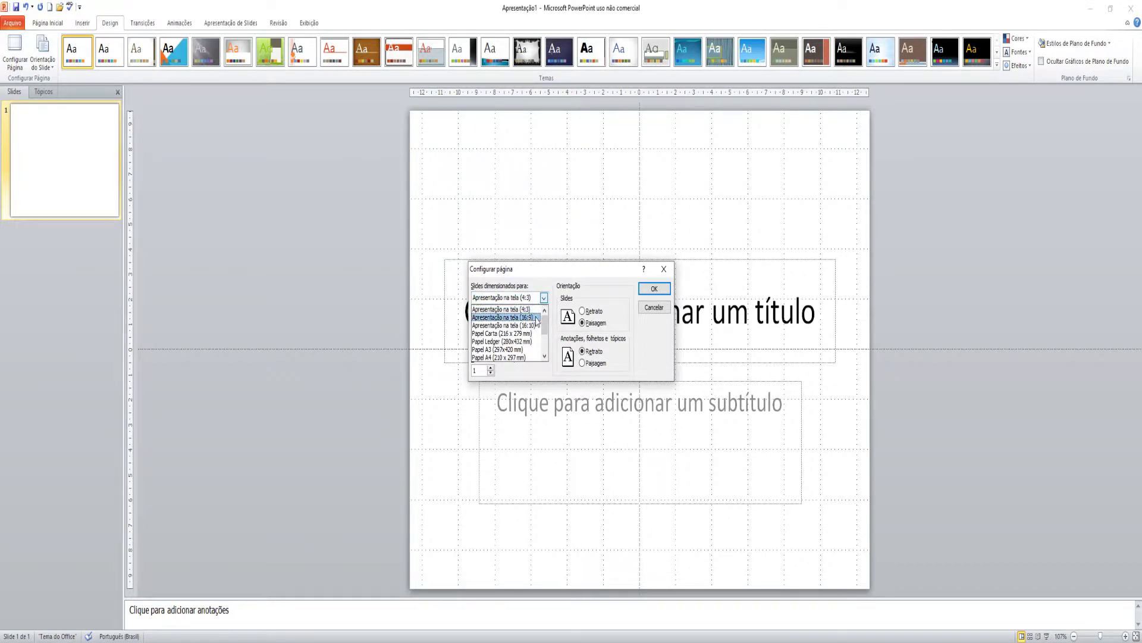
left_click(538, 317)
left_click(653, 290)
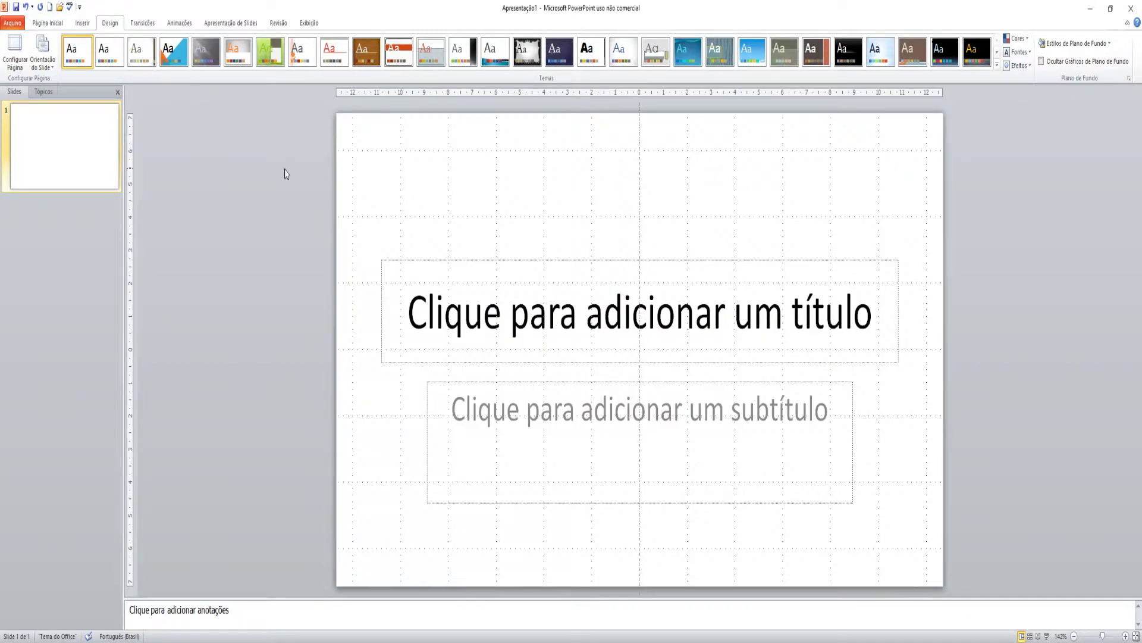
left_click(640, 310)
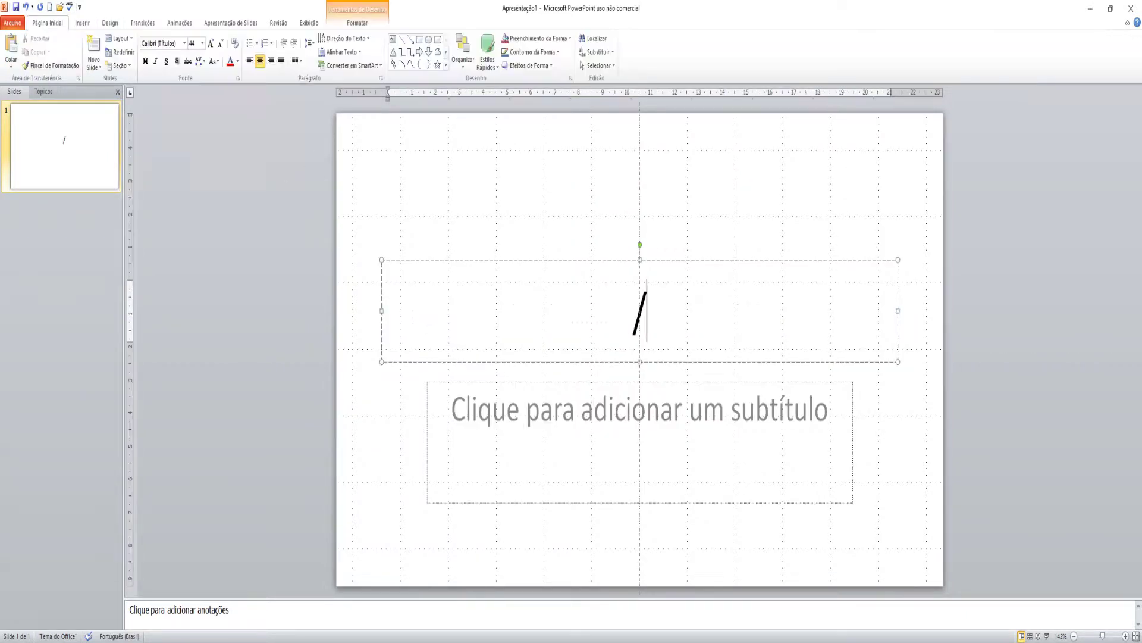
left_click(220, 147)
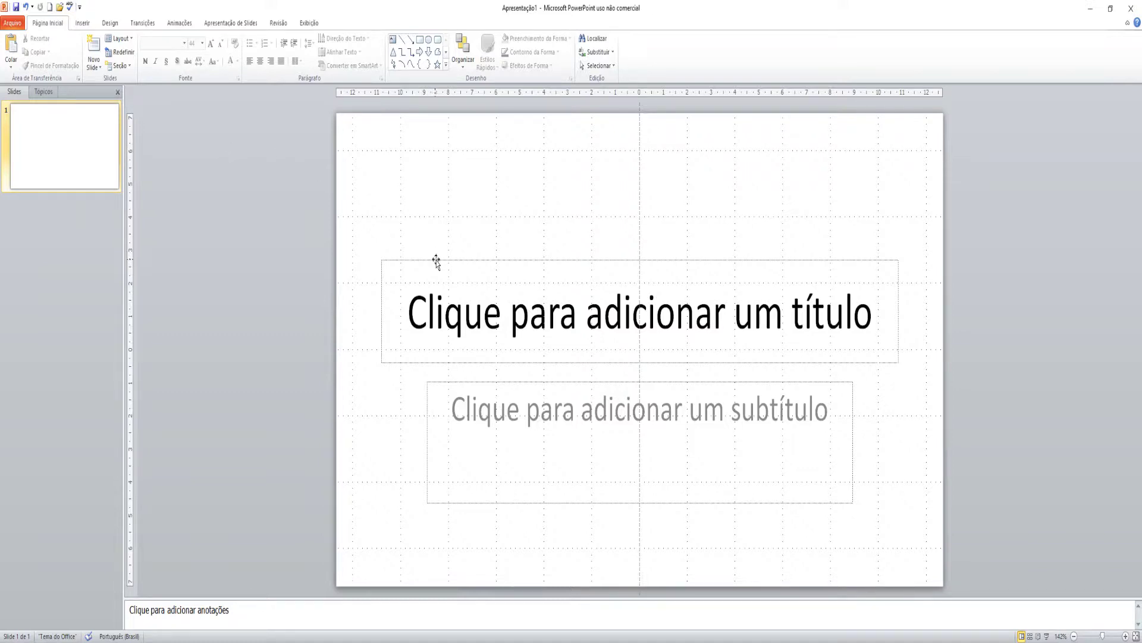
left_click(125, 39)
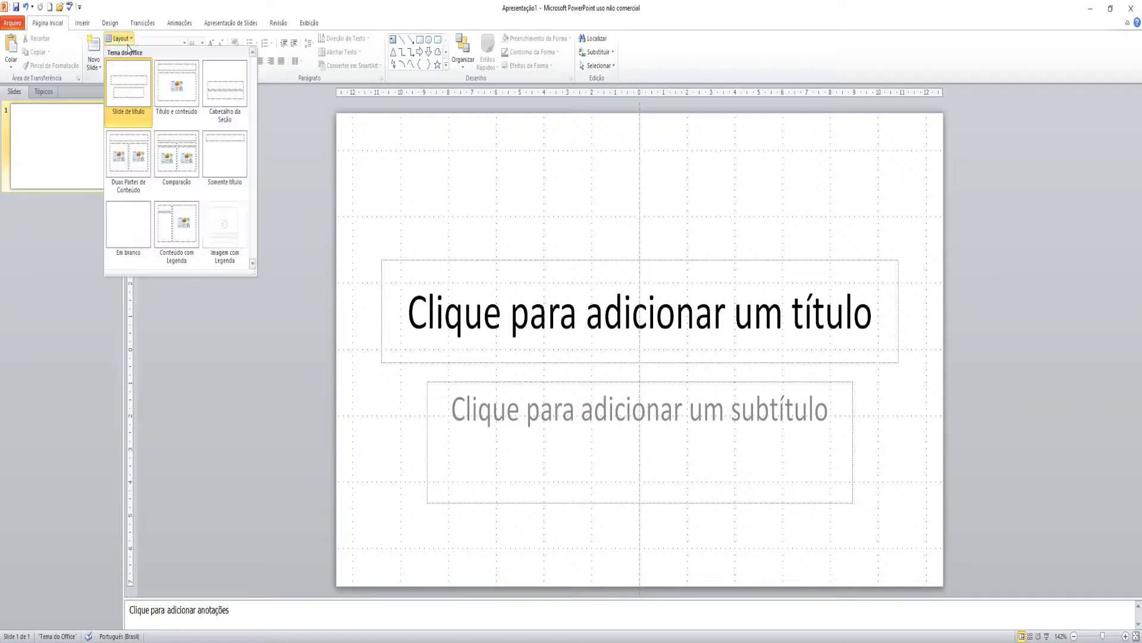
left_click(166, 89)
left_click(128, 41)
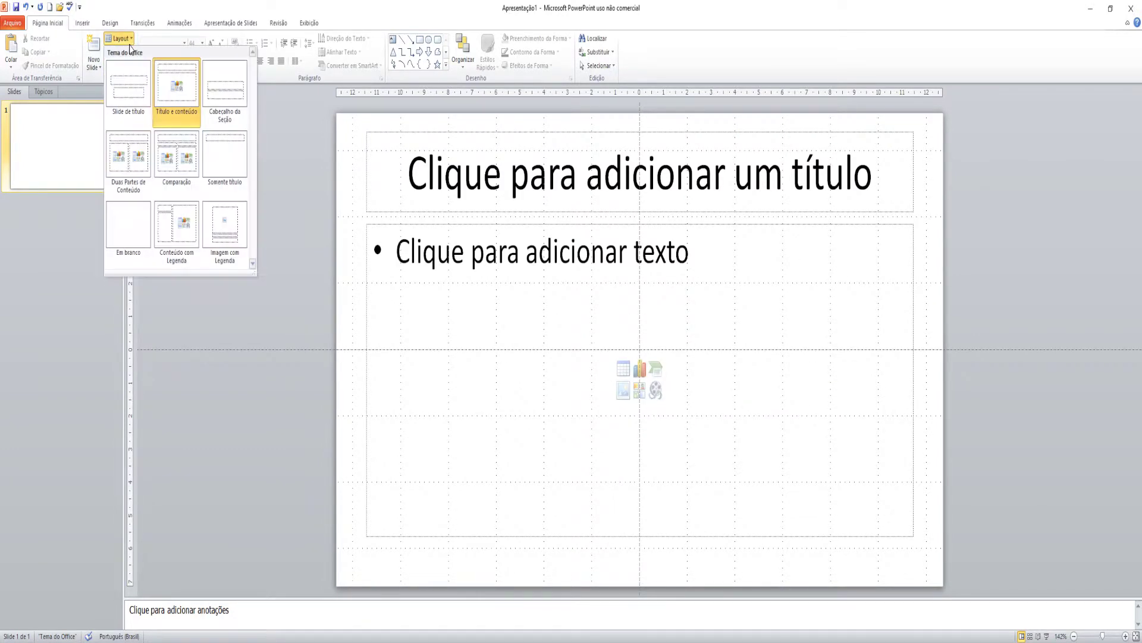
left_click(216, 89)
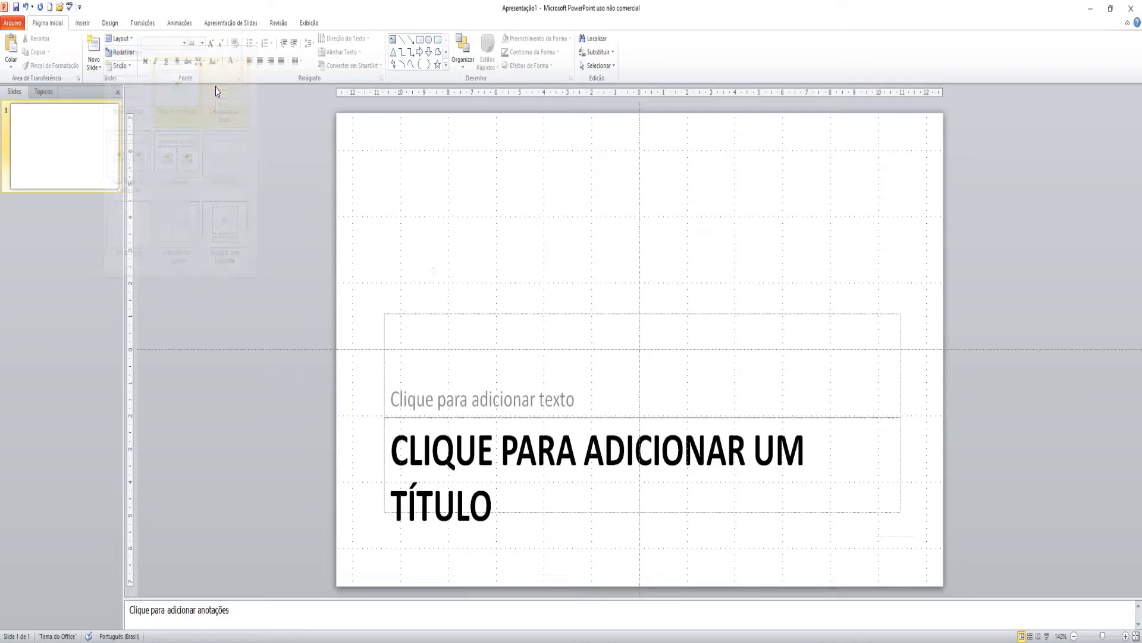
left_click(121, 40)
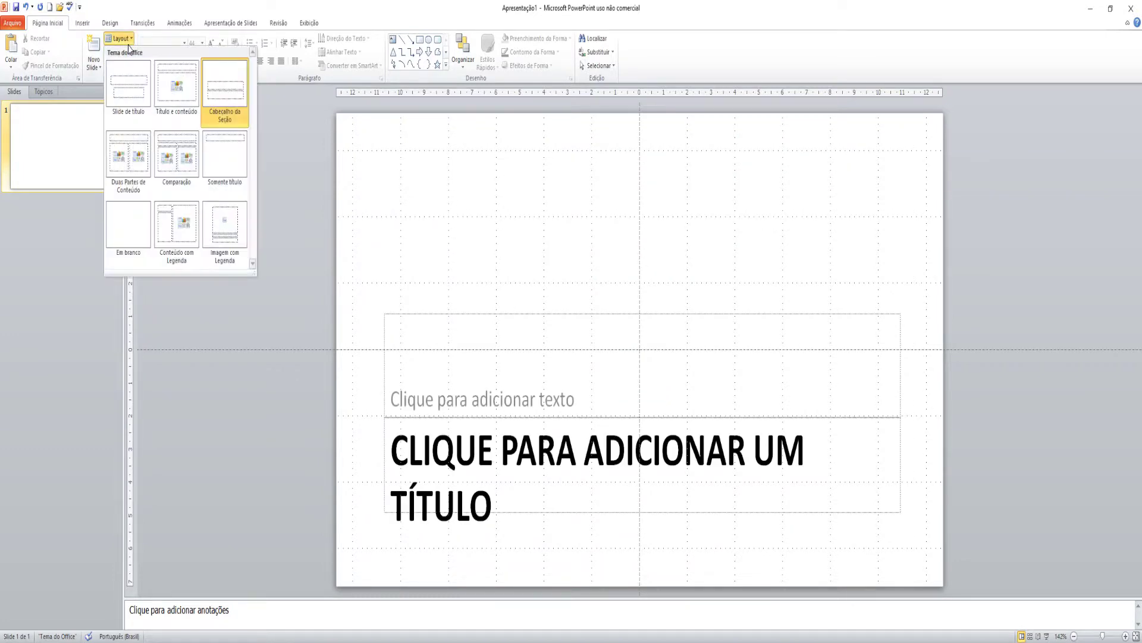
left_click(129, 142)
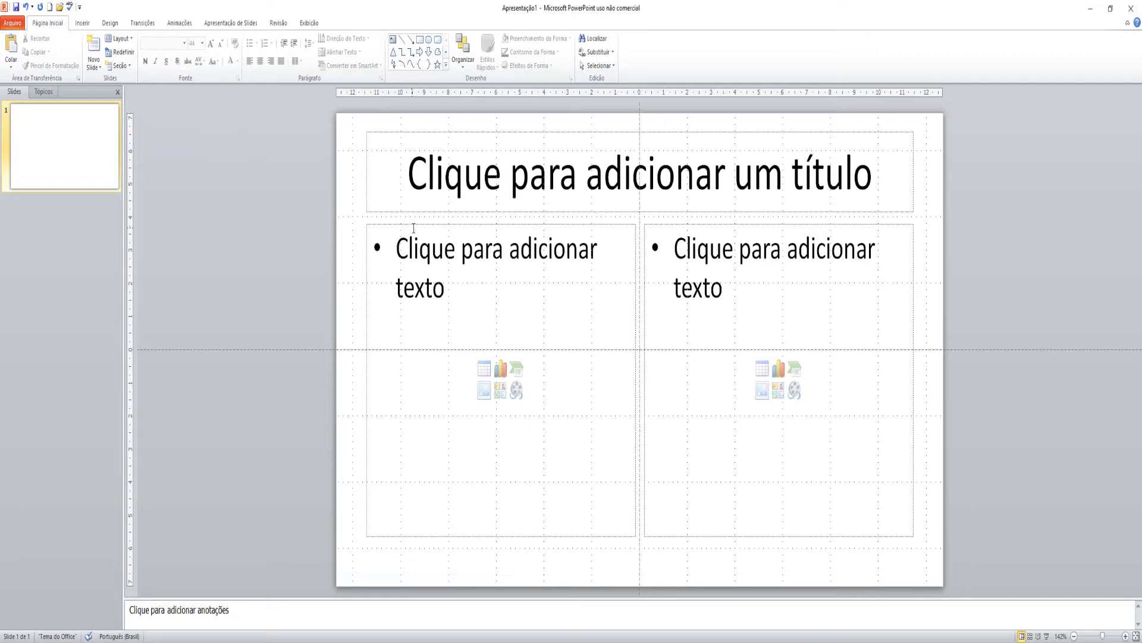
left_click(119, 38)
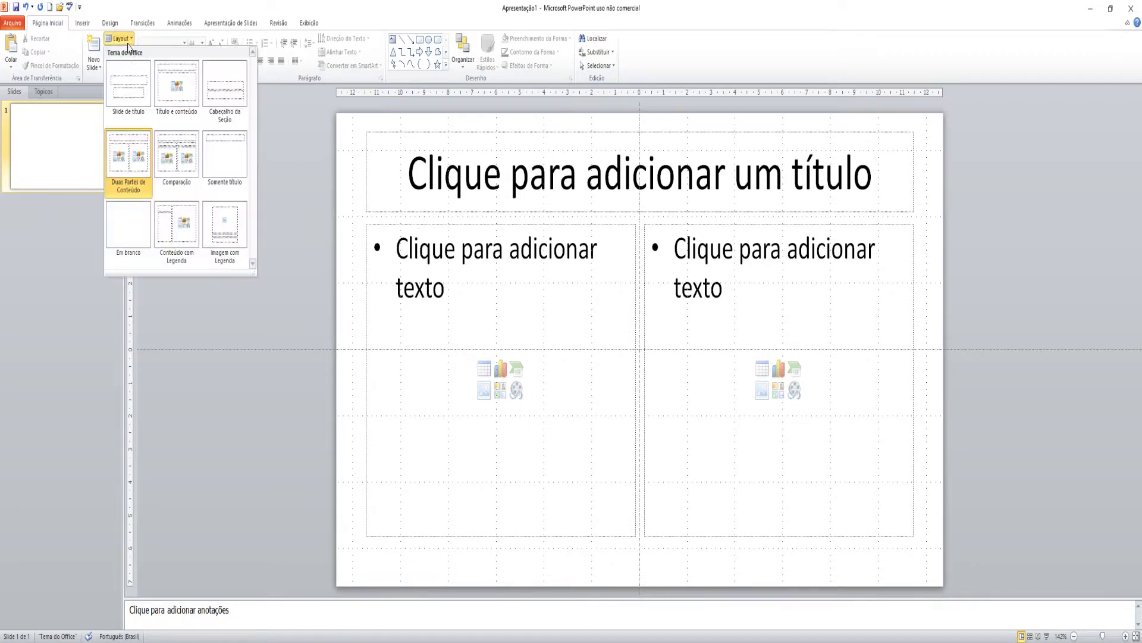
left_click(167, 150)
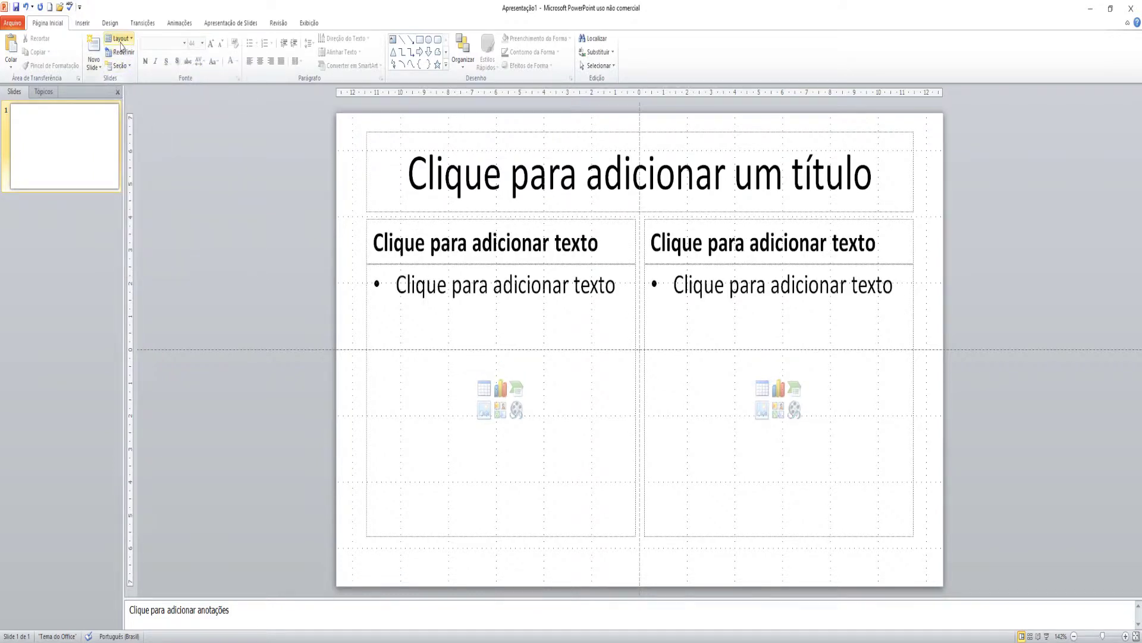
left_click(119, 38)
left_click(215, 146)
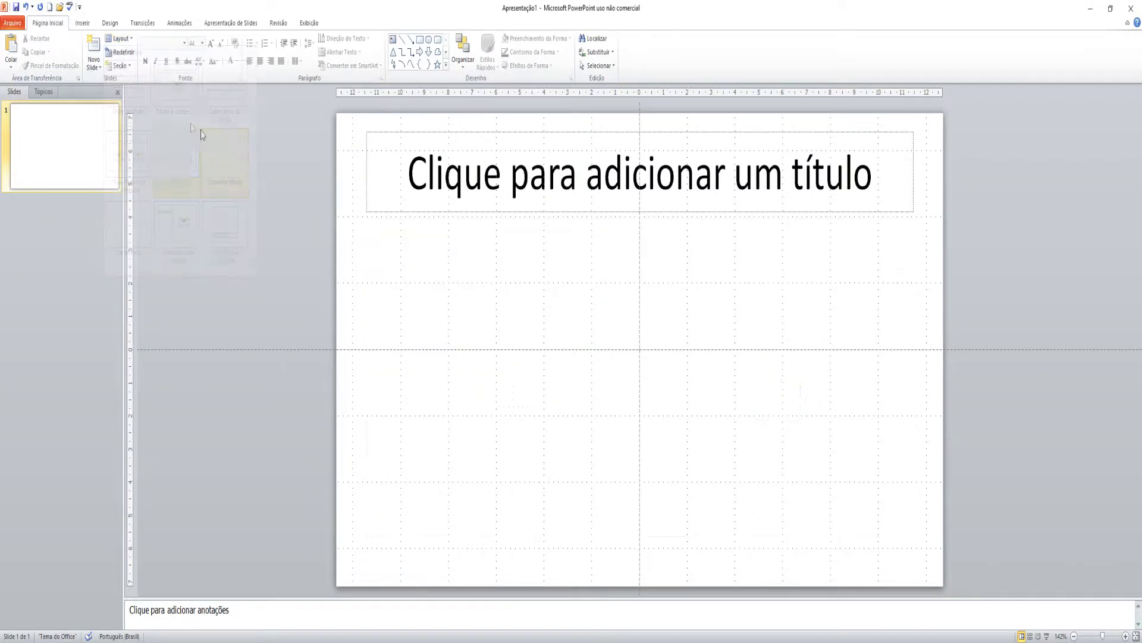
left_click(131, 46)
left_click(128, 229)
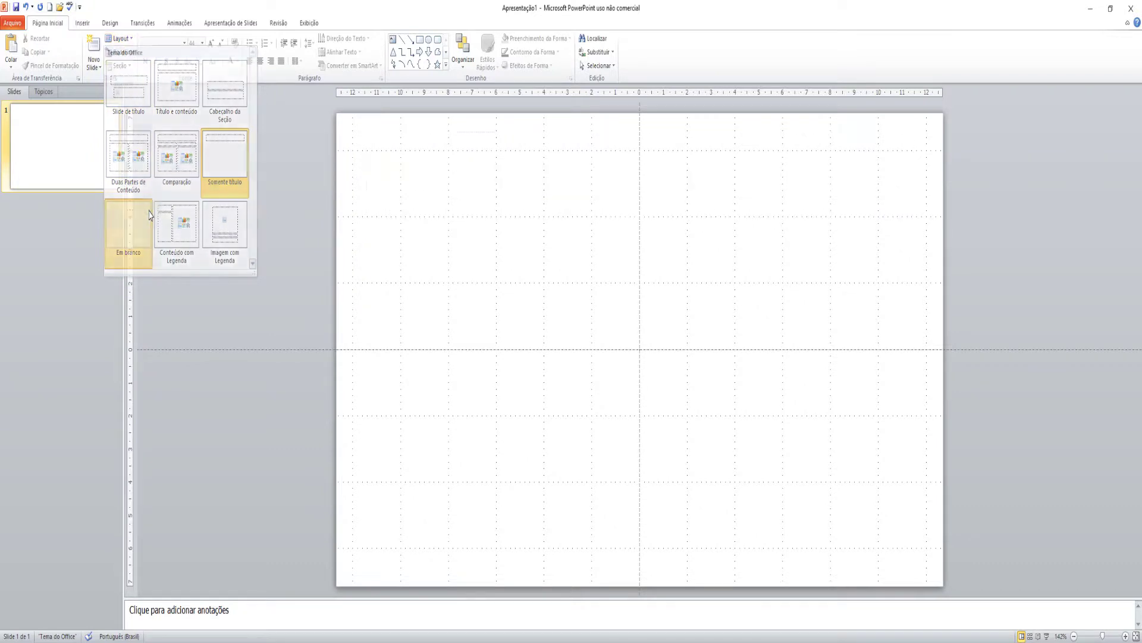
left_click(122, 40)
left_click(167, 214)
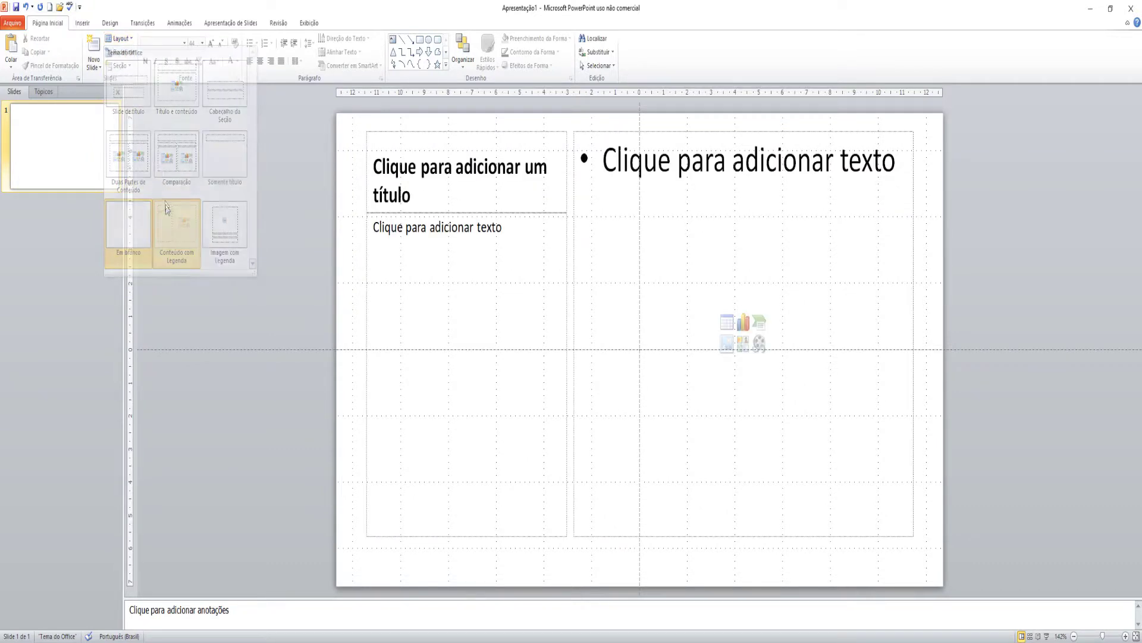
left_click(122, 39)
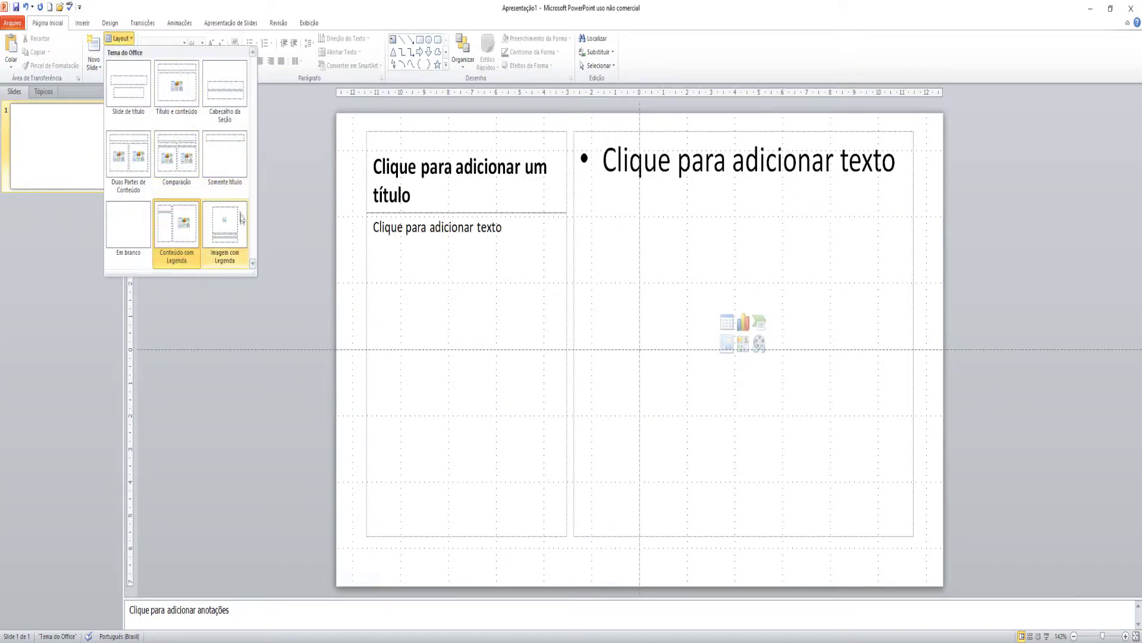
left_click(224, 233)
left_click(122, 39)
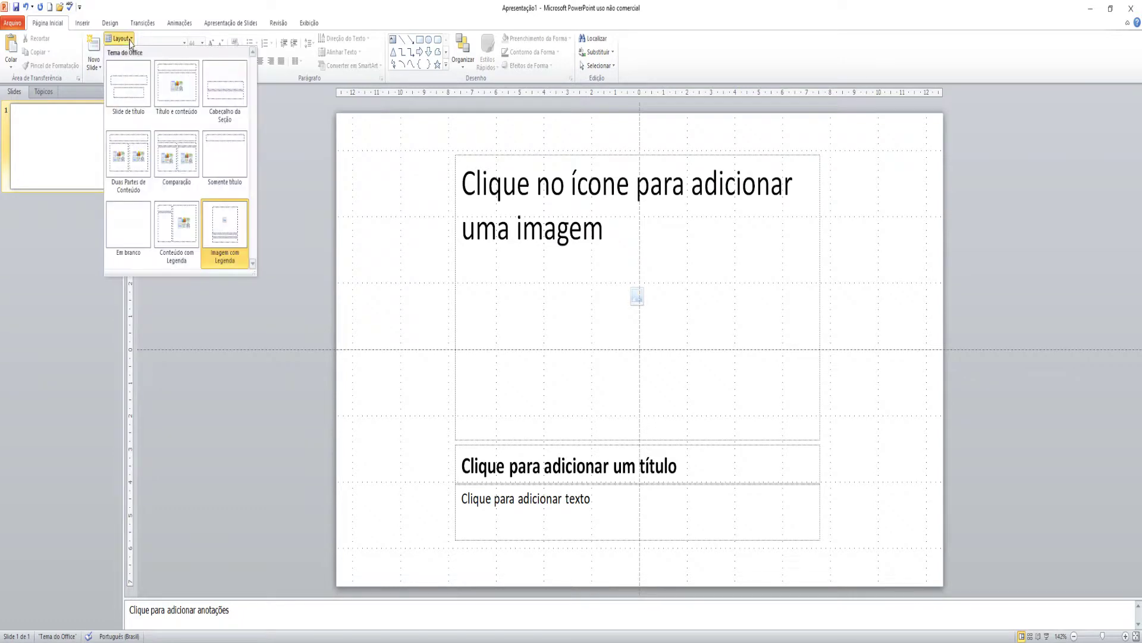
left_click(152, 98)
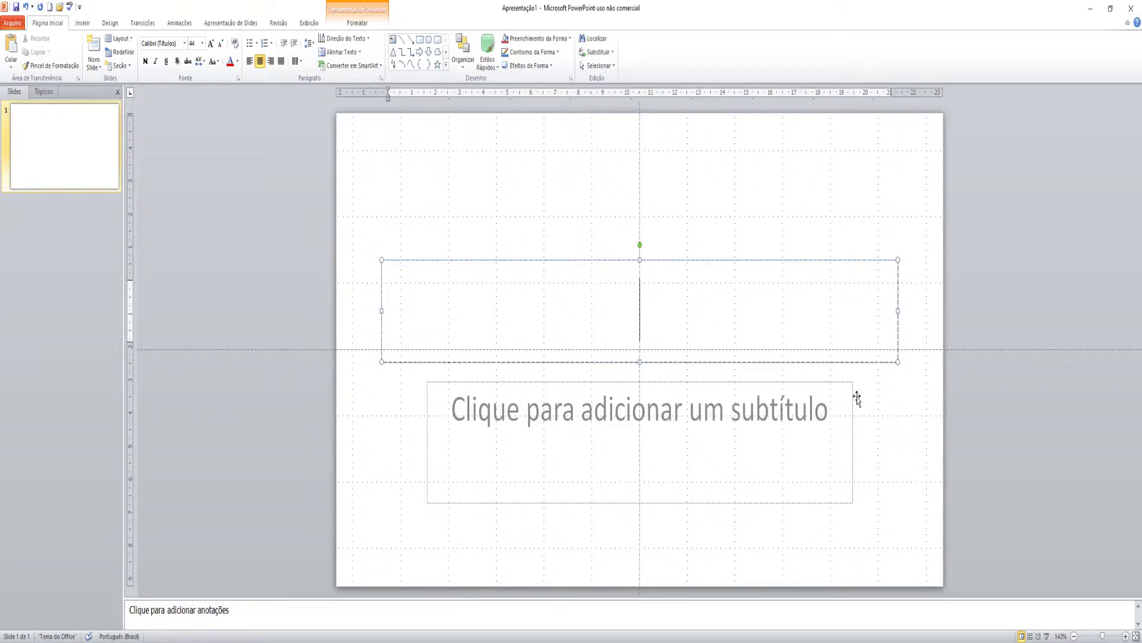
Give the first slide the title 'TCC' and the subtitle 'Nome'.
type("TCC")
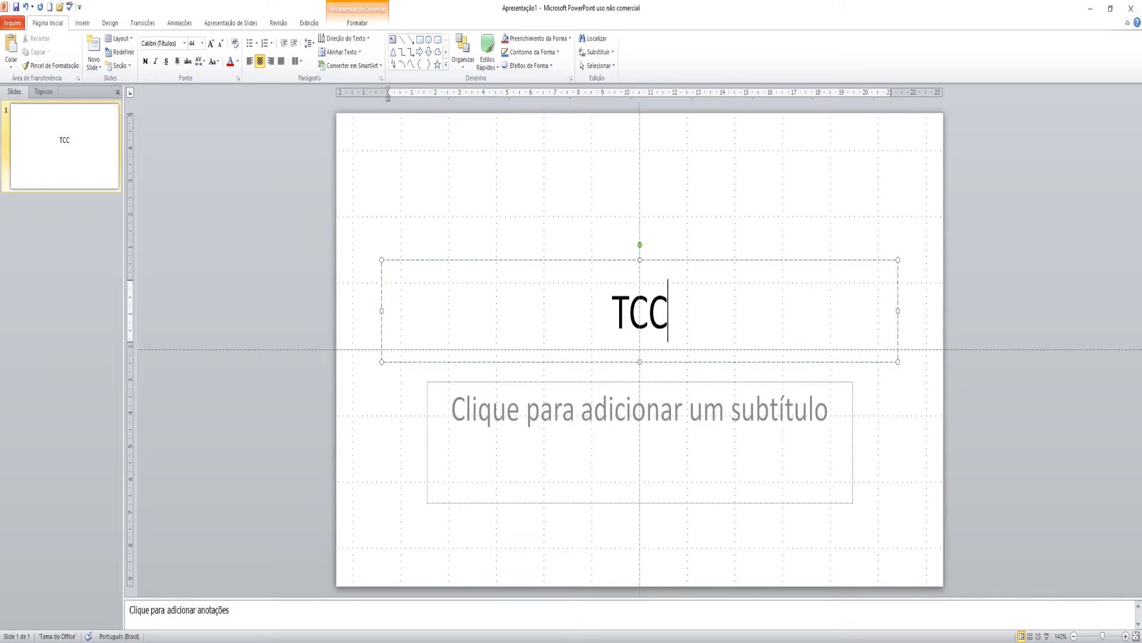
left_click(613, 445)
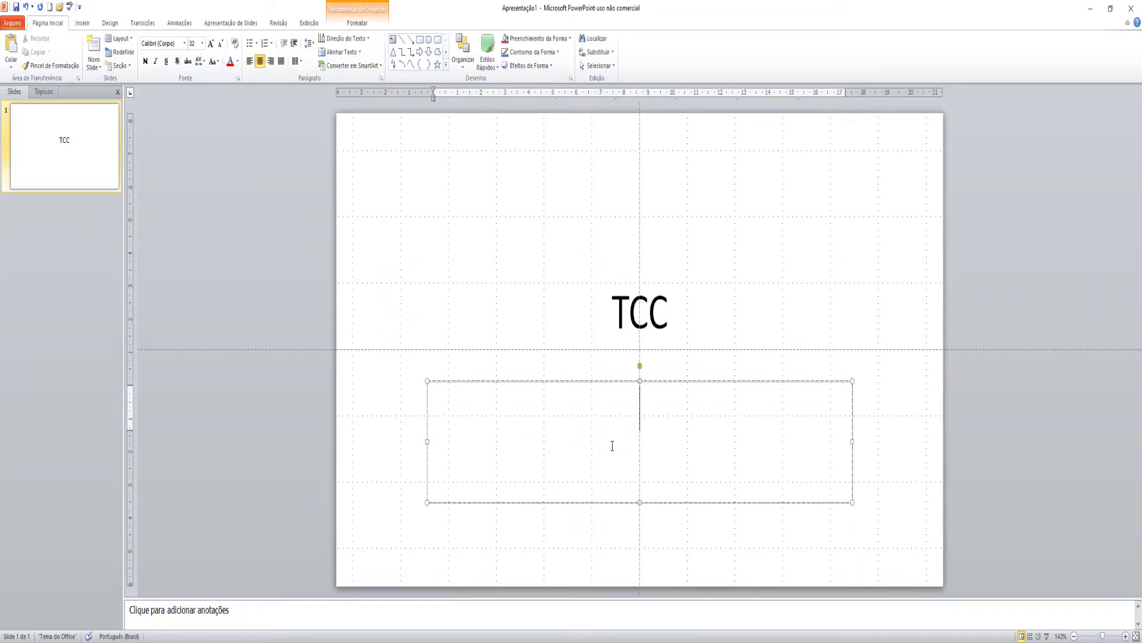
type("Nome")
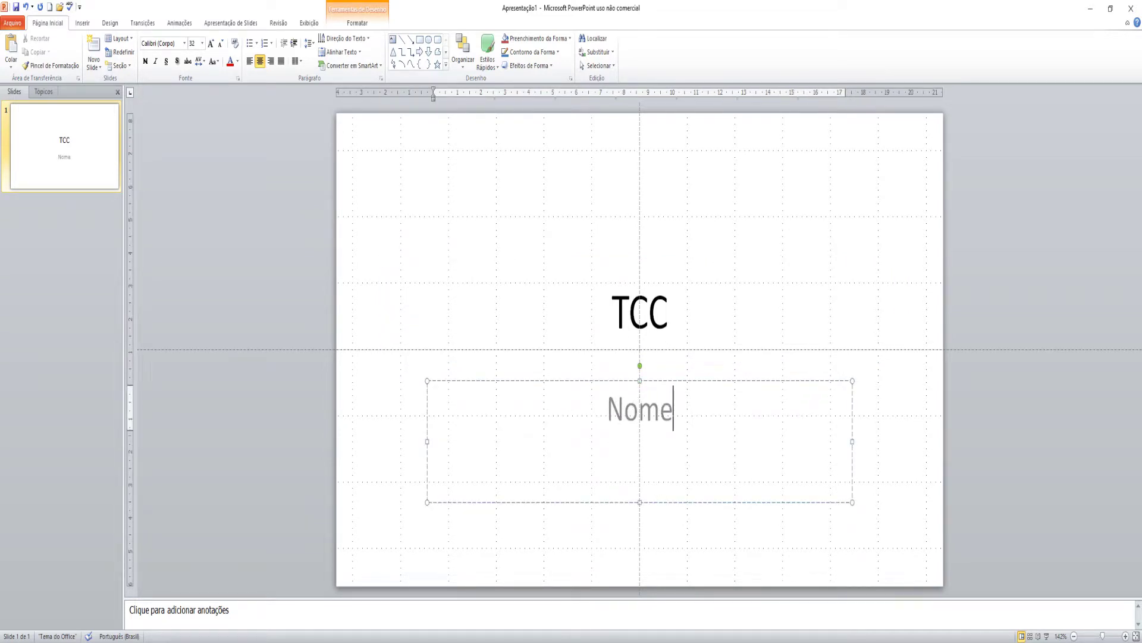
Add slide 2 titled 'Assunto' with the bullet 'Descrição', then add a third slide.
left_click(93, 45)
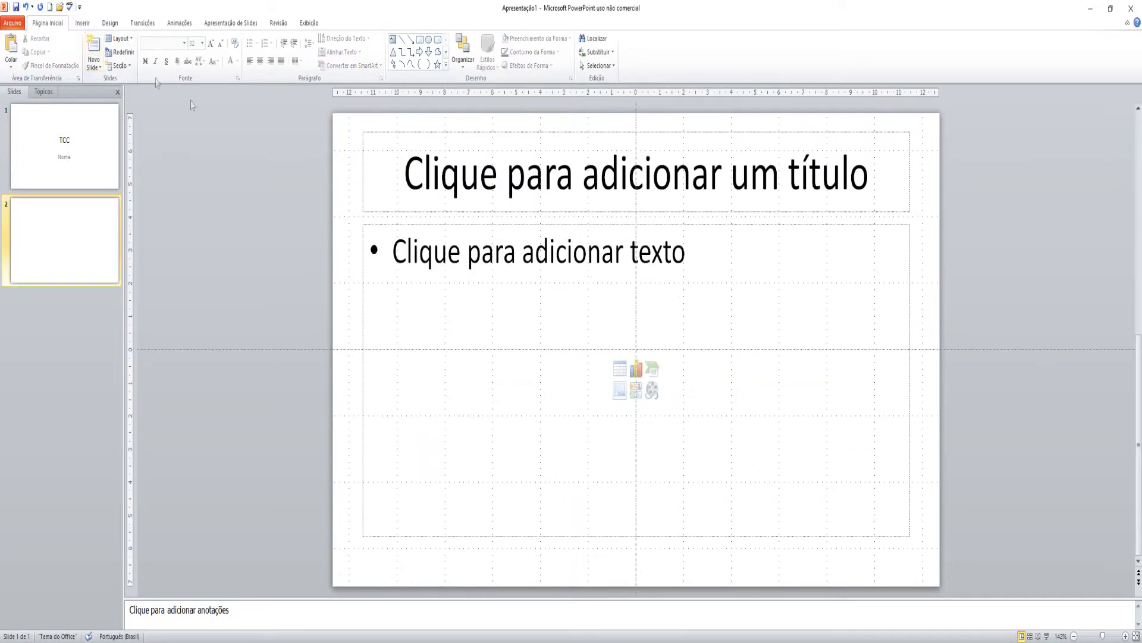
left_click(439, 191)
type("Assunto")
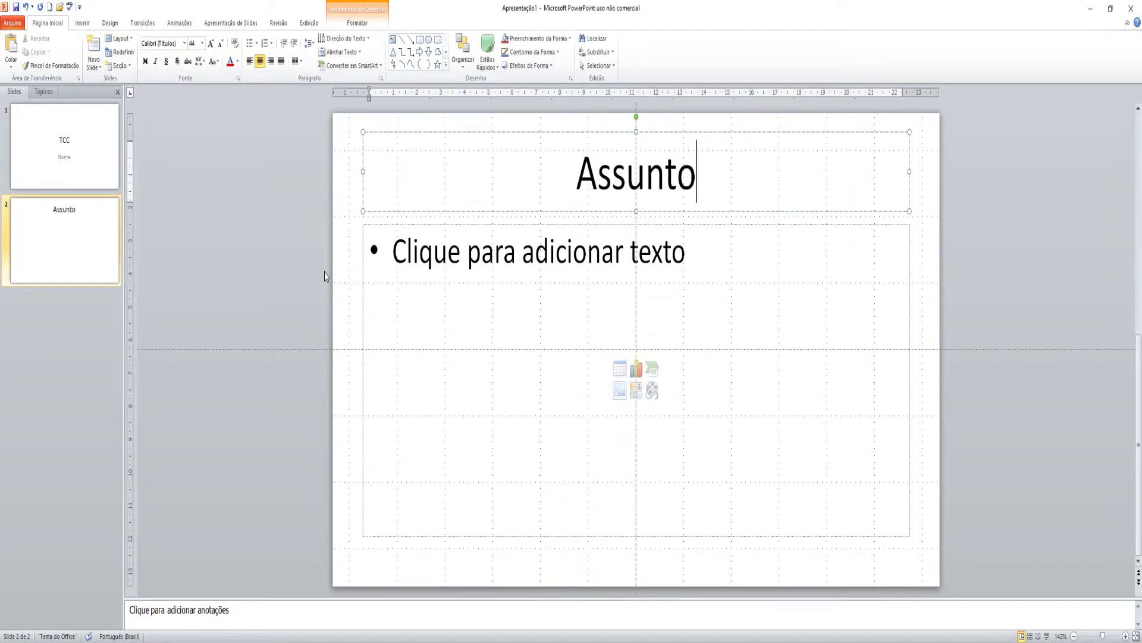
left_click(393, 267)
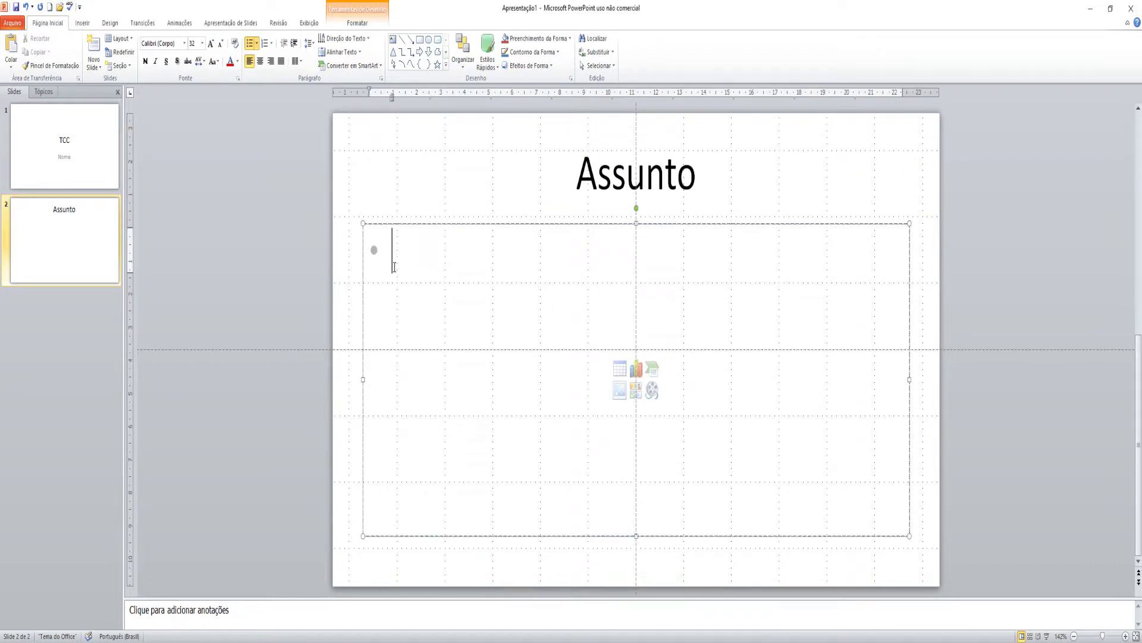
type("Descrição")
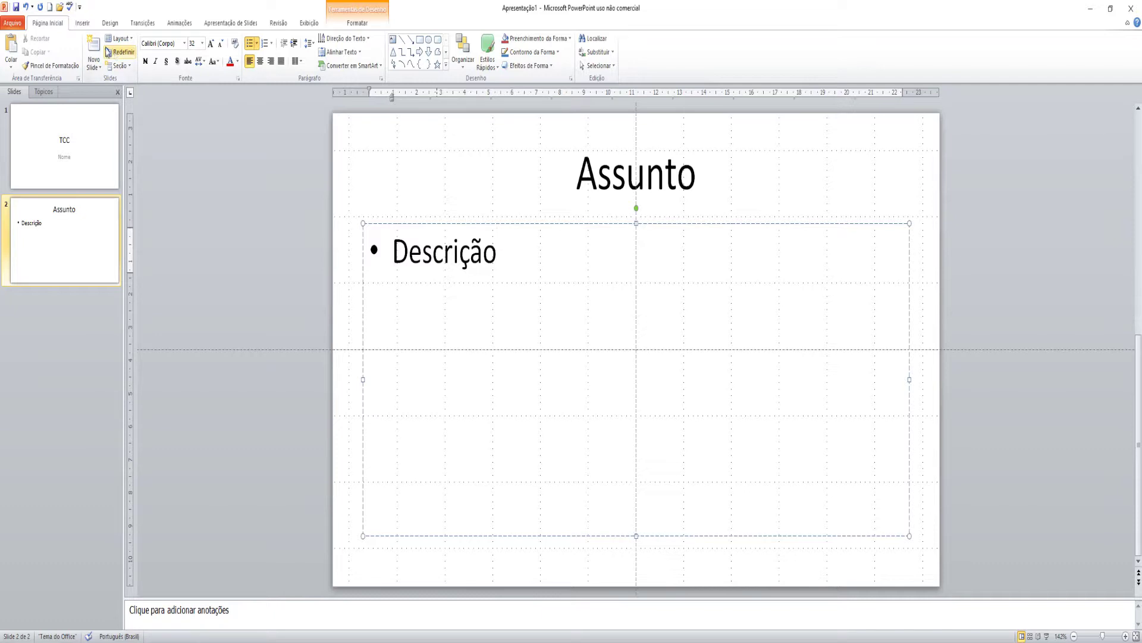
left_click(94, 46)
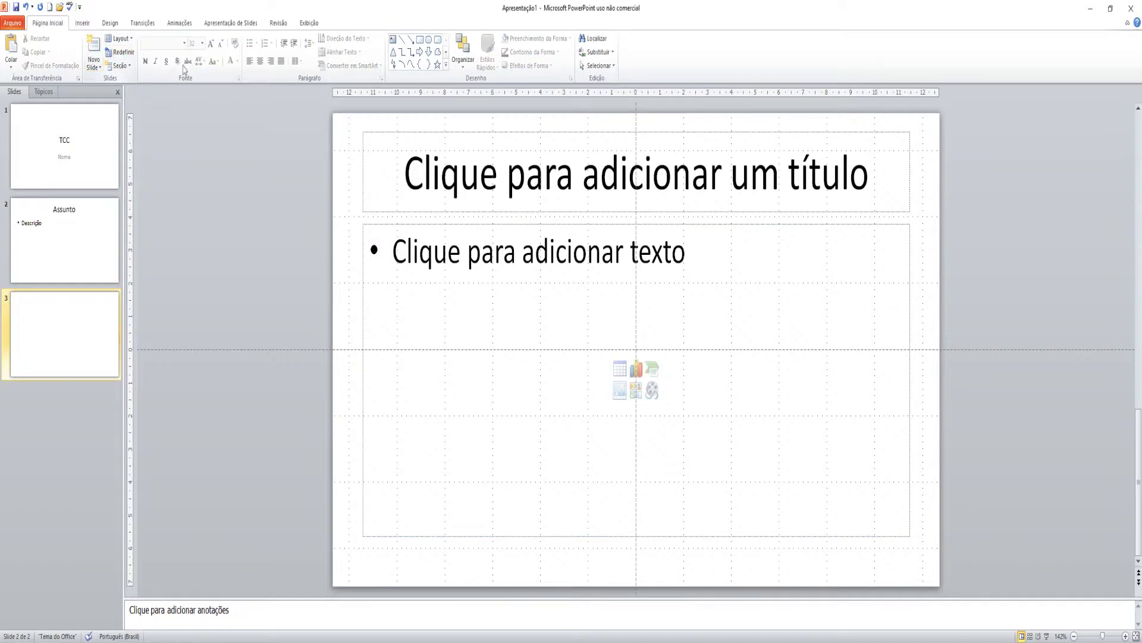
Apply the Concurso theme and review the TCC, Assunto and third slides.
left_click(111, 23)
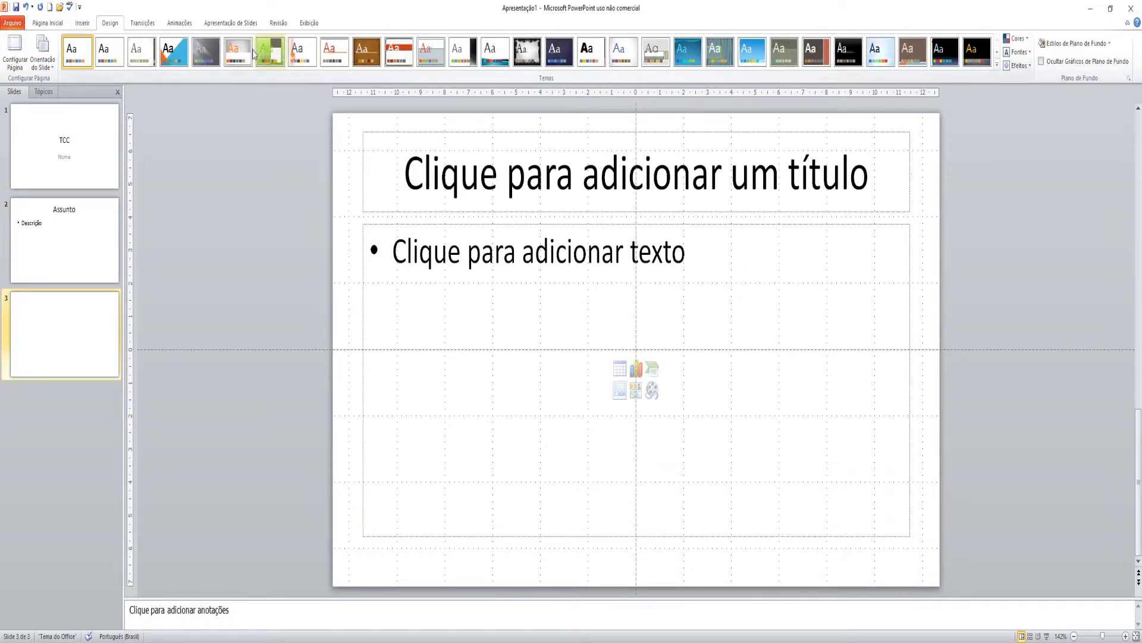
left_click(499, 60)
left_click(83, 170)
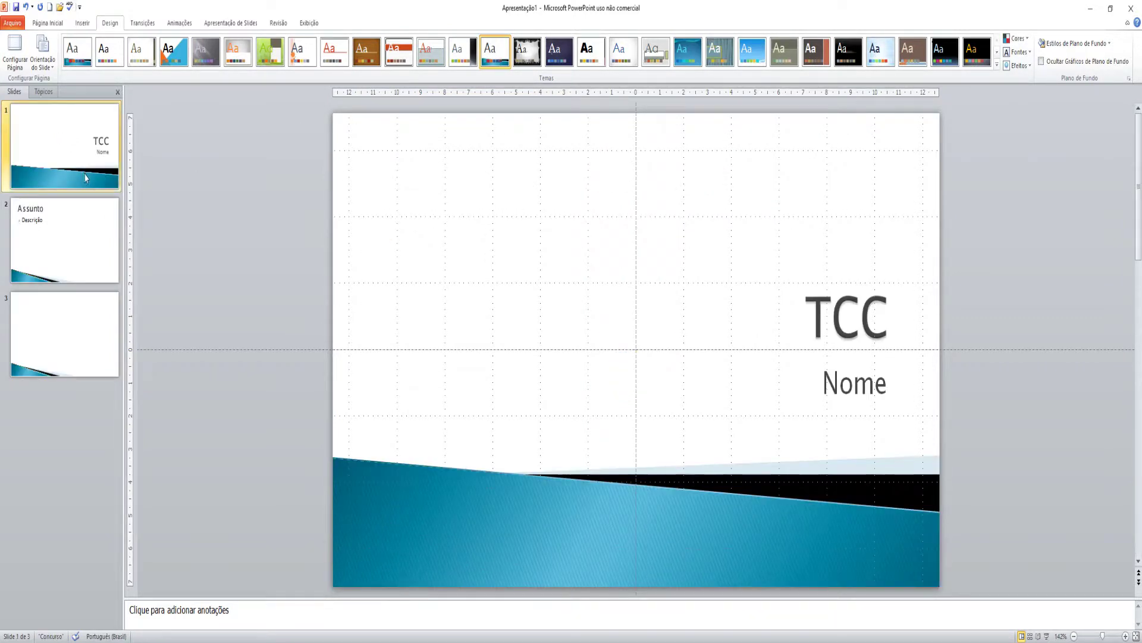
left_click(90, 213)
left_click(109, 327)
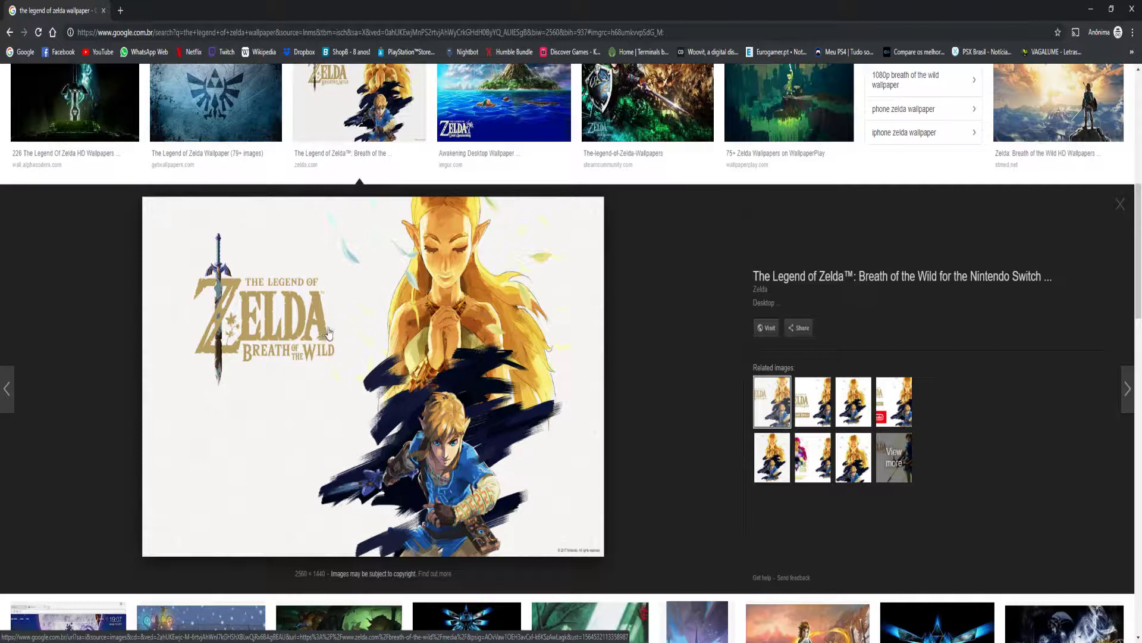
Copy the Breath of the Wild wallpaper from the Google Images preview with Copiar imagem.
right_click(360, 323)
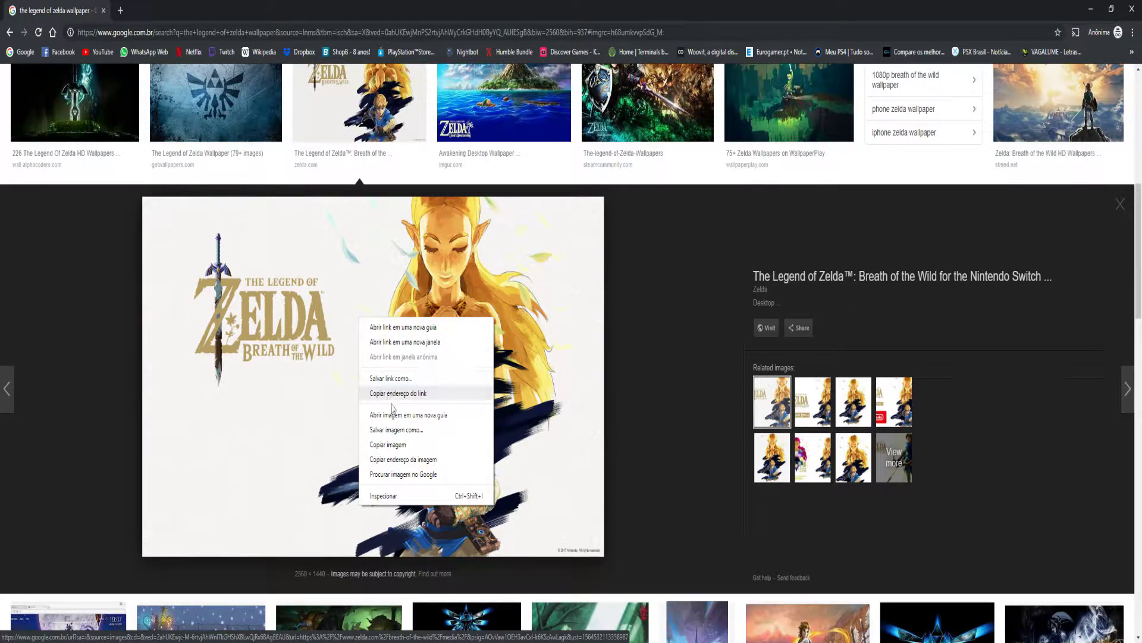
left_click(392, 446)
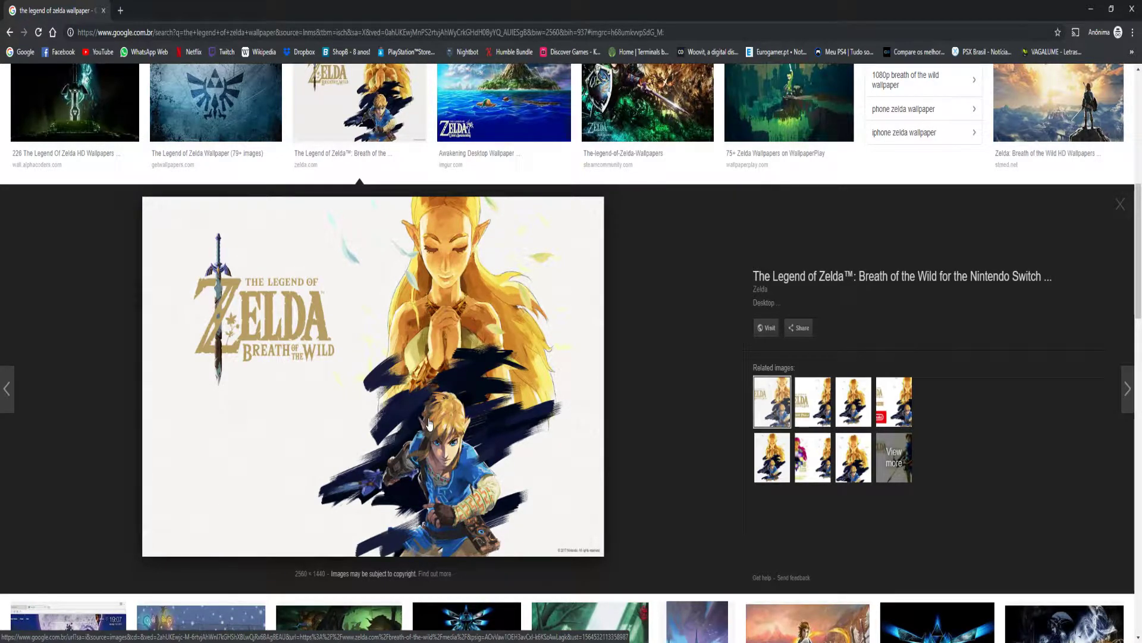
Back in PowerPoint, delete the stray title slash and give slide 3 the Em branco layout.
key("alt+Tab")
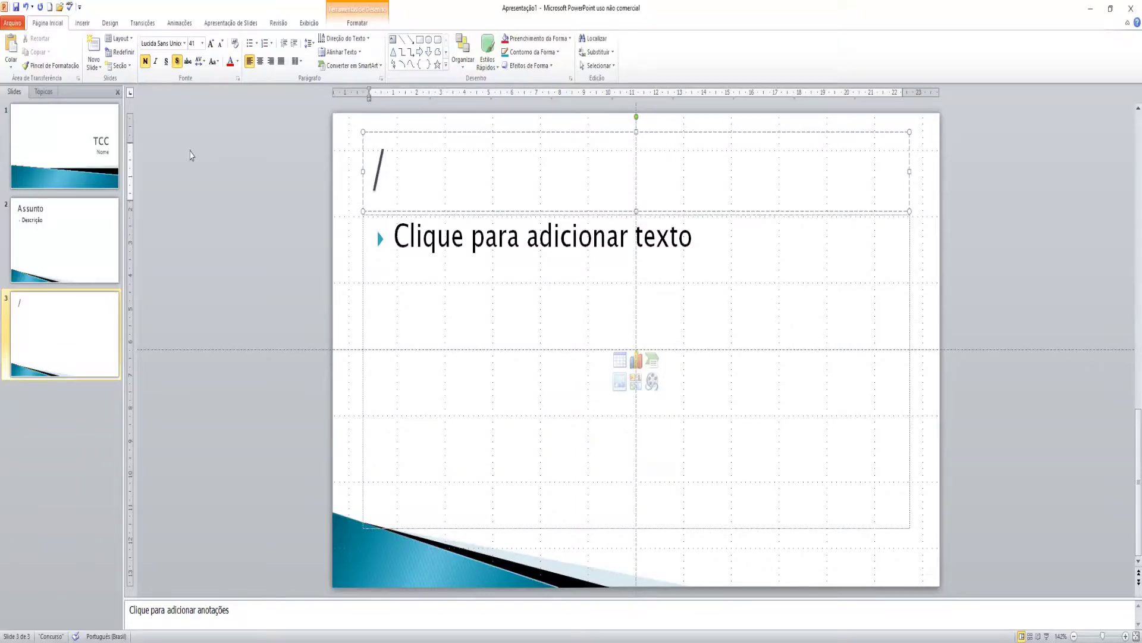
key("BackSpace")
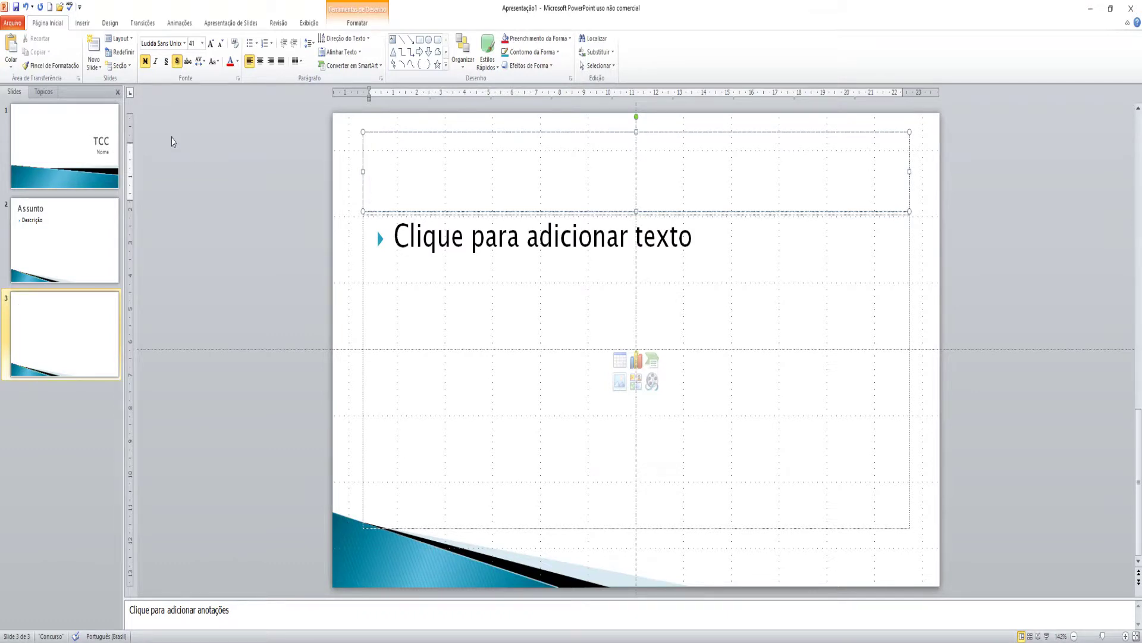
left_click(172, 140)
left_click(119, 38)
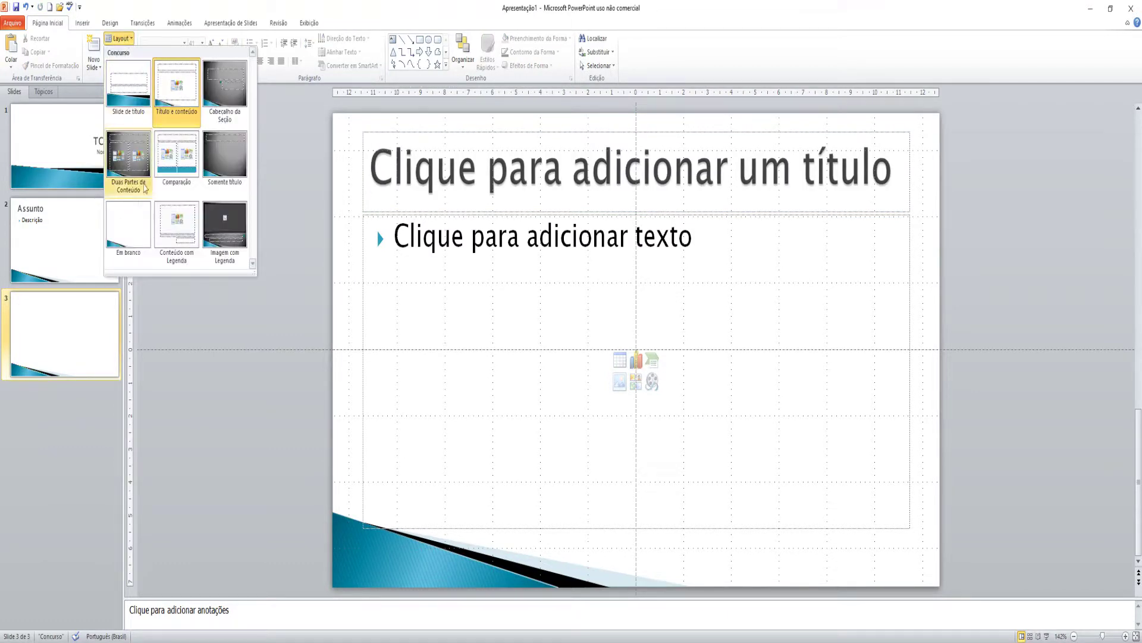
left_click(127, 225)
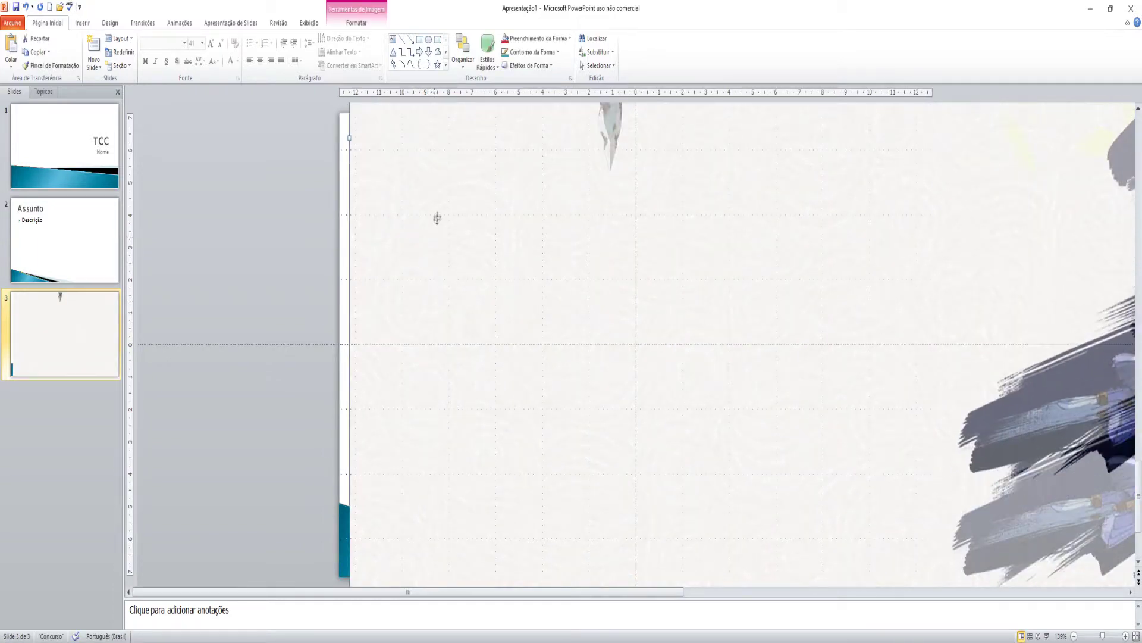
Move and resize the pasted Zelda wallpaper until it covers the whole slide.
left_click_drag(437, 219, 319, 395)
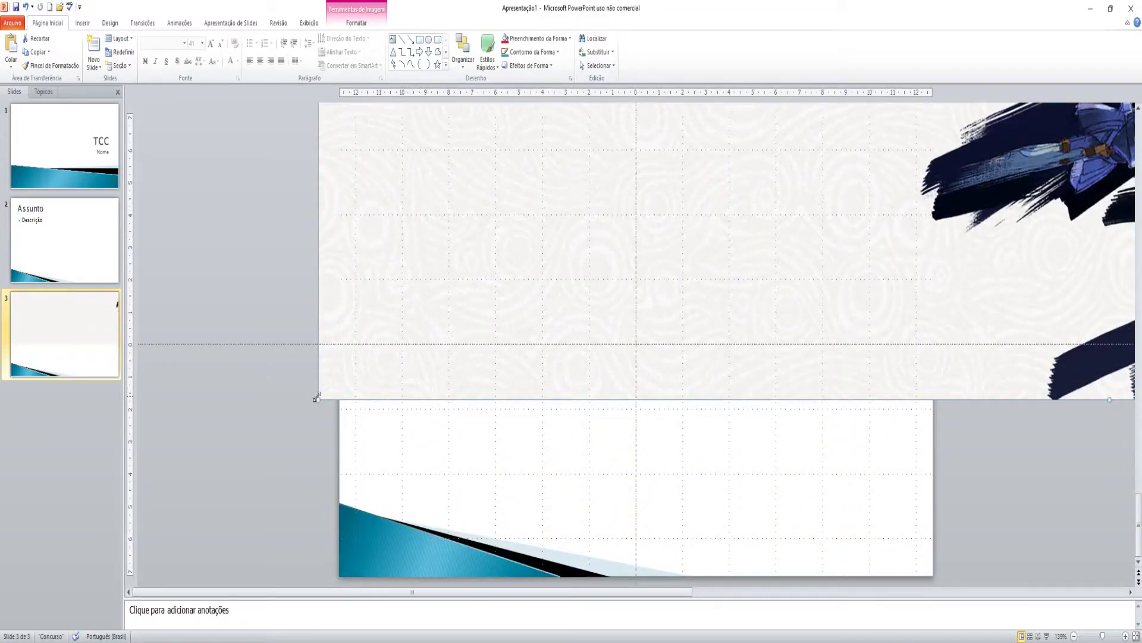
left_click_drag(319, 399, 425, 441)
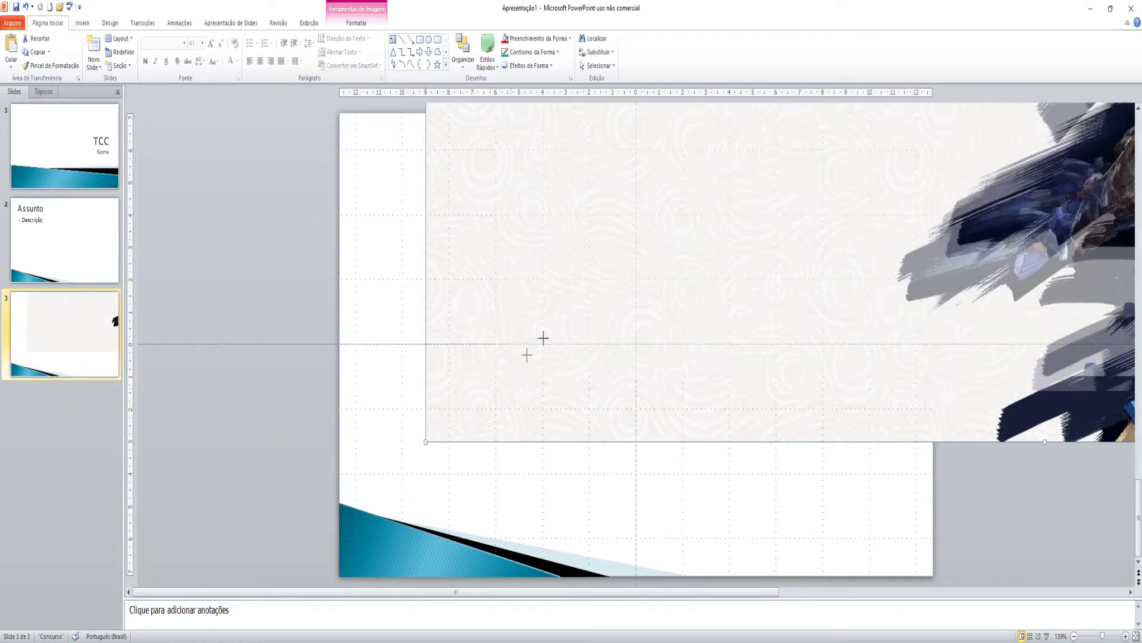
left_click_drag(425, 441, 808, 144)
left_click_drag(611, 330, 468, 442)
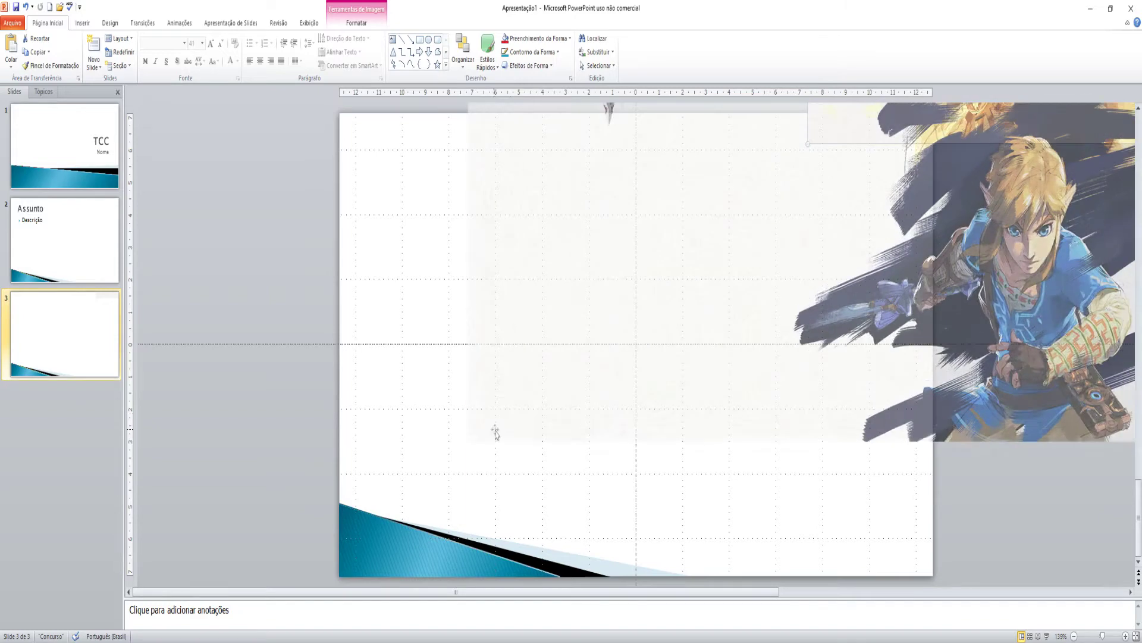
mouse_move(577, 355)
left_mouse_down()
mouse_move(862, 138)
mouse_move(506, 418)
left_mouse_up()
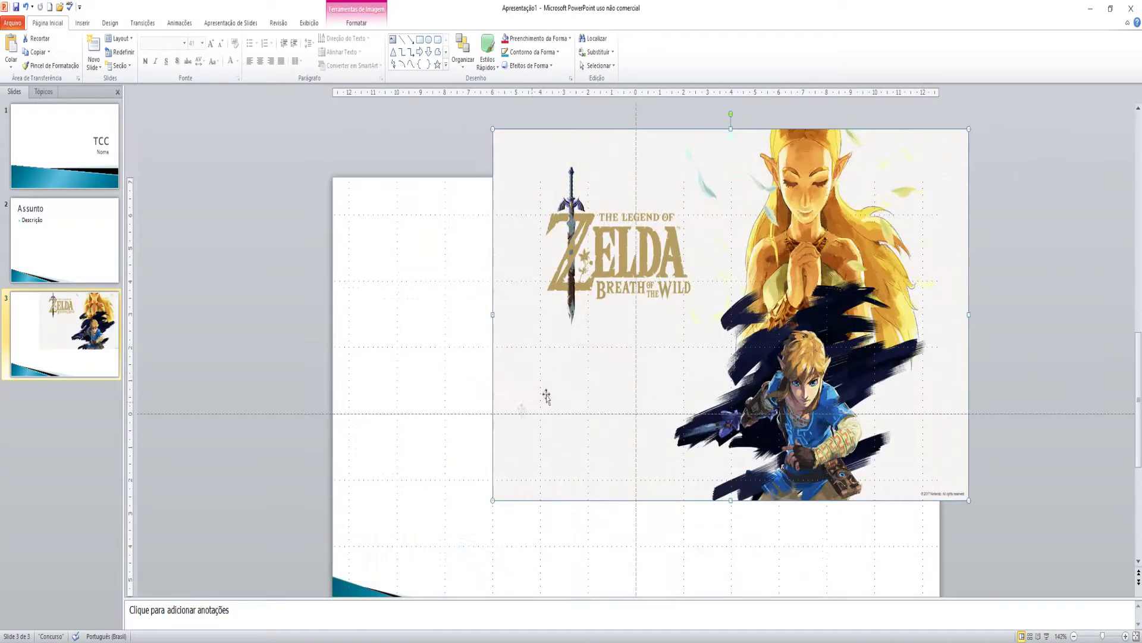
mouse_move(492, 129)
left_mouse_down()
mouse_move(568, 222)
mouse_move(598, 206)
left_mouse_up()
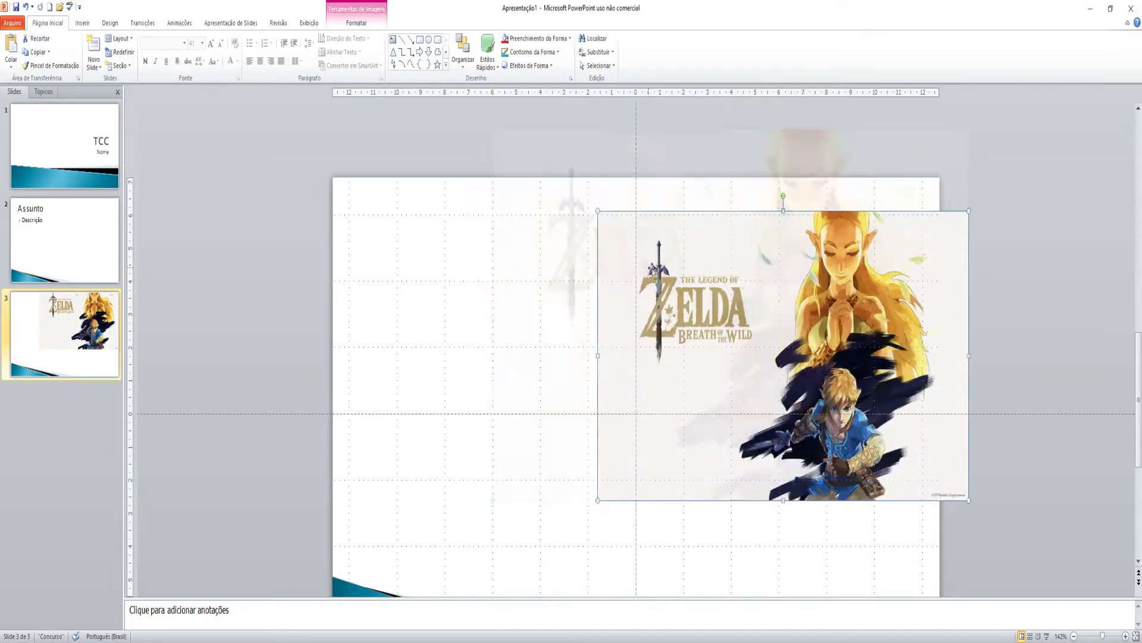
scroll(598, 205, "down", 1)
left_click_drag(682, 284, 418, 255)
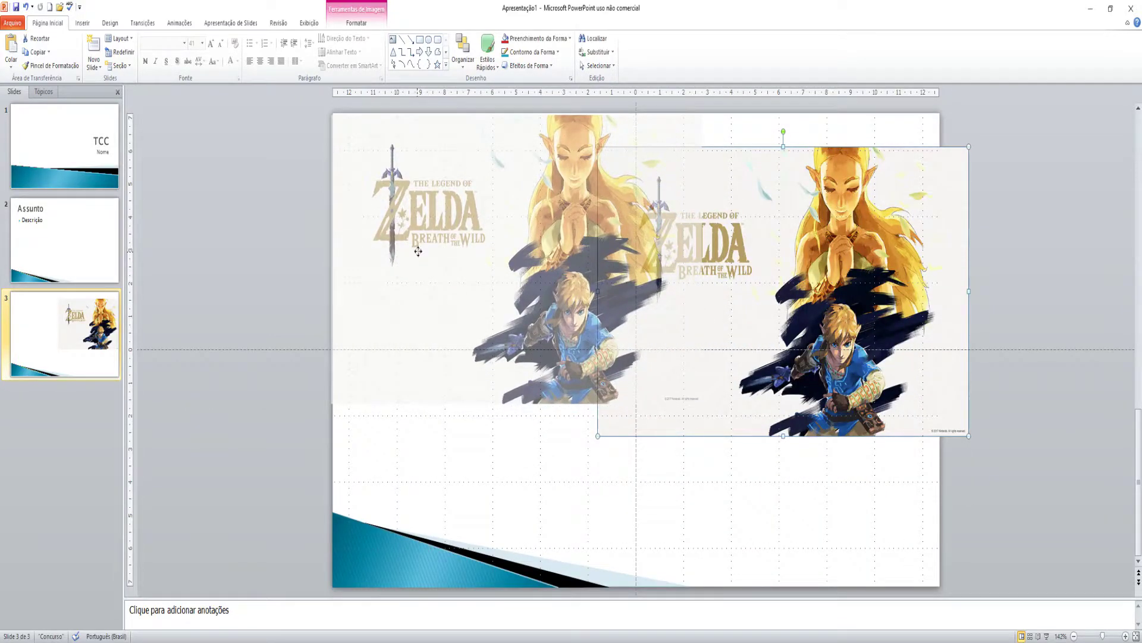
left_click_drag(418, 255, 422, 253)
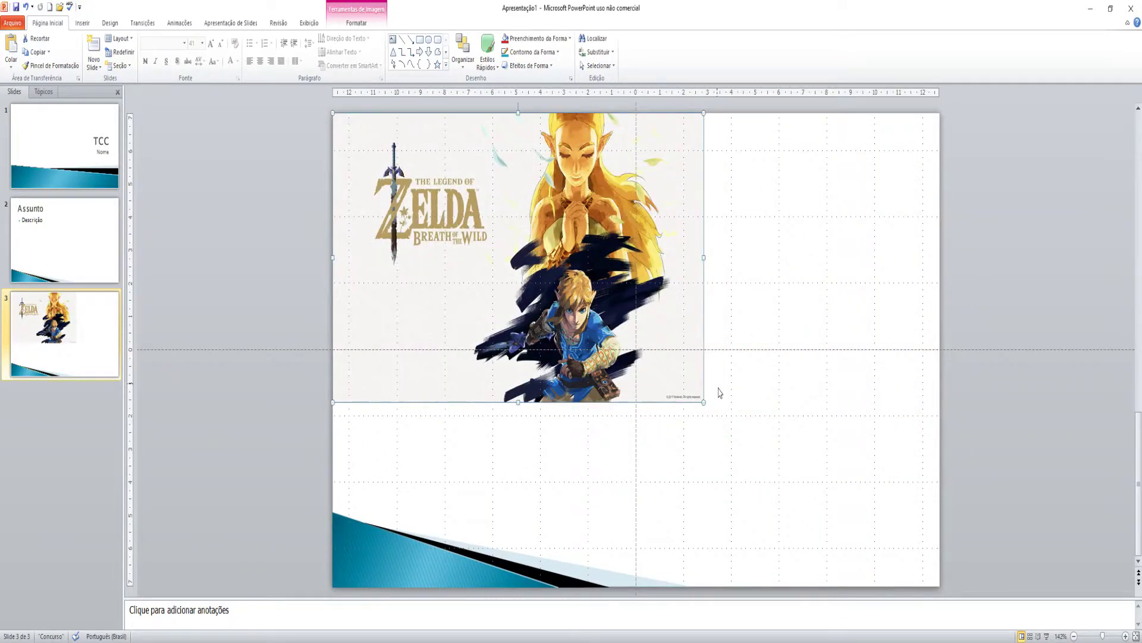
left_click_drag(705, 402, 934, 533)
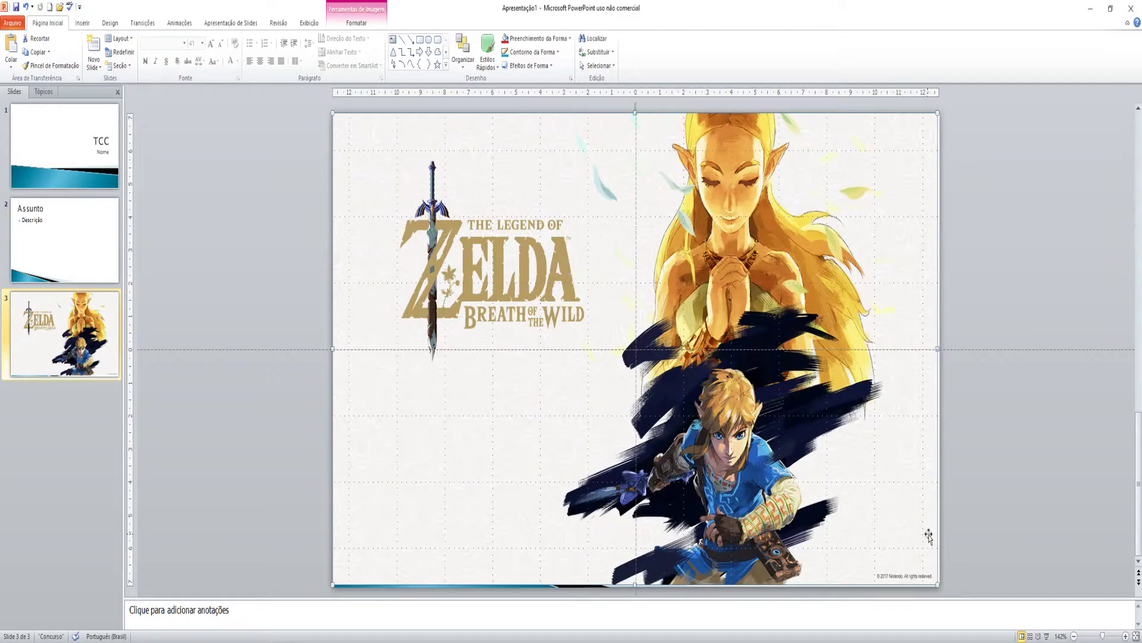
left_click_drag(938, 585, 940, 586)
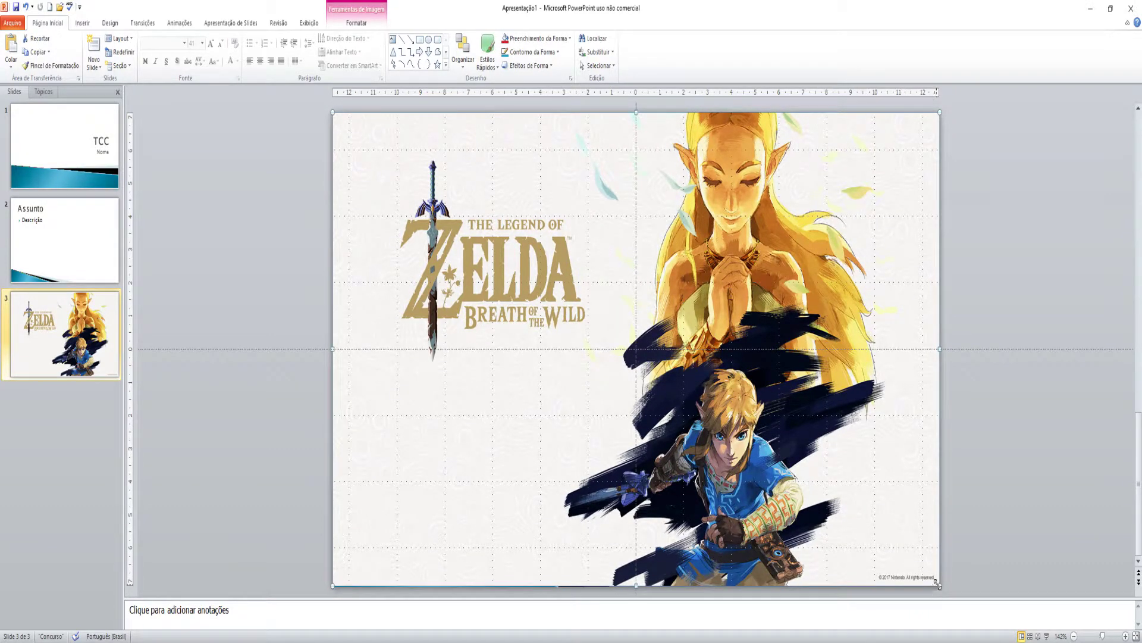
left_click_drag(936, 587, 1010, 640)
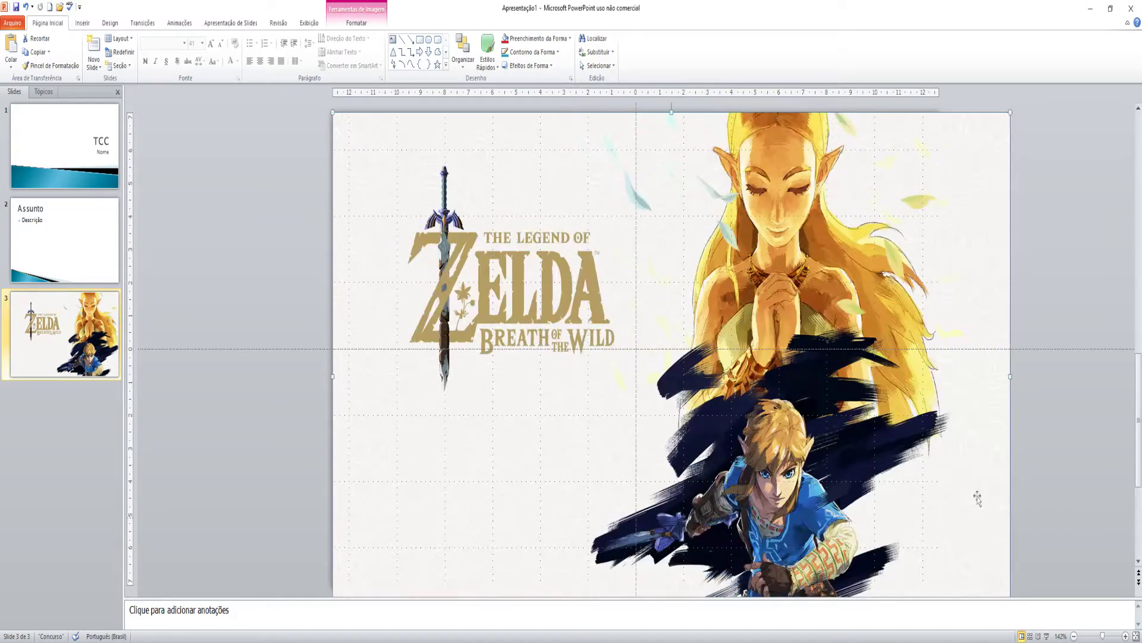
Crop the picture's overhanging right side back to the slide edge.
left_click(356, 23)
left_click(1042, 47)
left_click_drag(1008, 375, 938, 376)
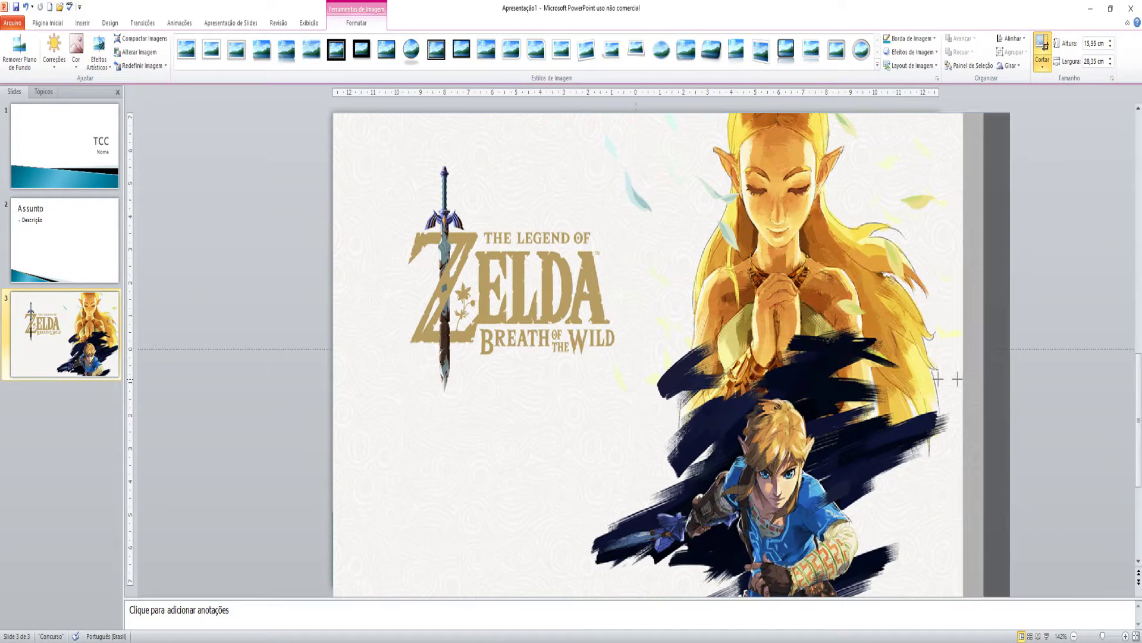
left_click(1050, 44)
Re-crop to full width, then undo twice to return to the trimmed picture.
left_click(1042, 58)
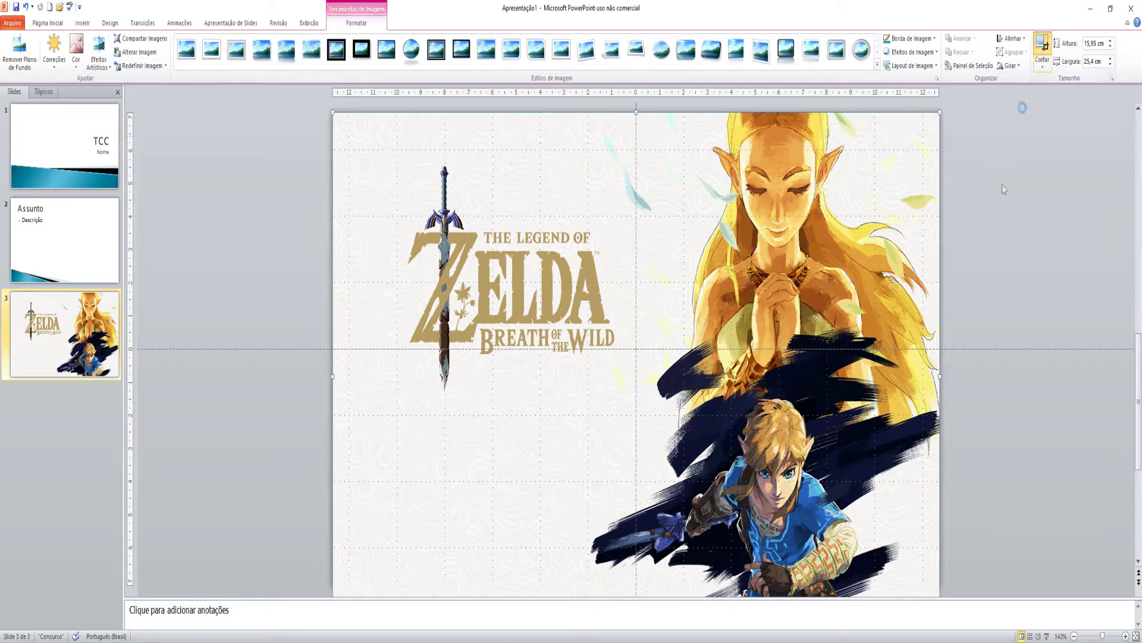
left_click_drag(939, 376, 1010, 379)
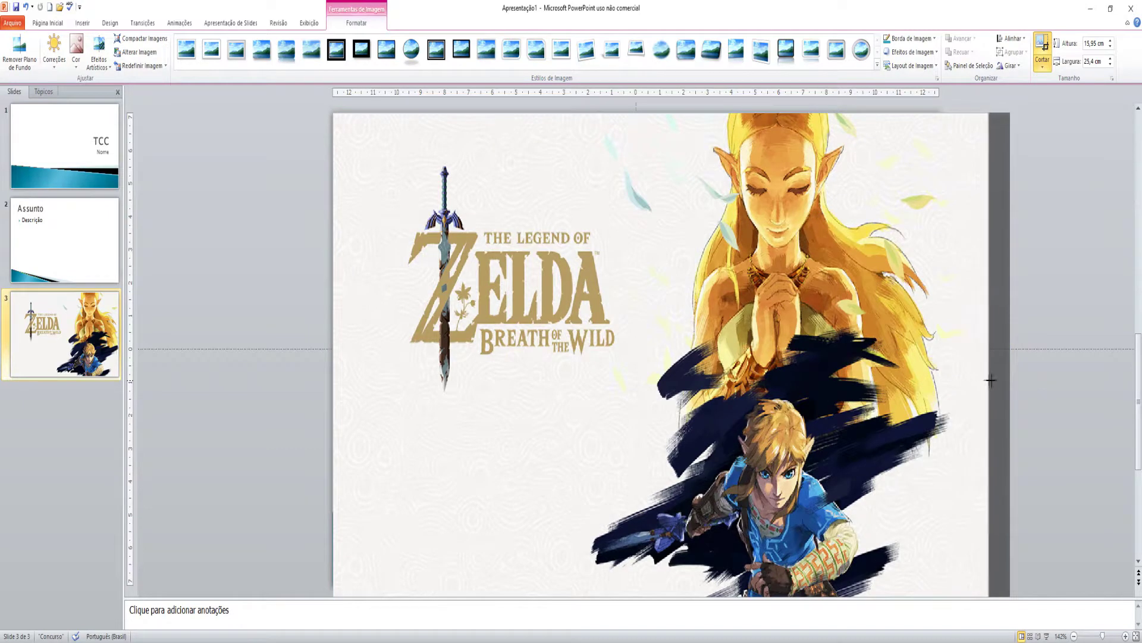
left_click(1054, 45)
left_click(1056, 201)
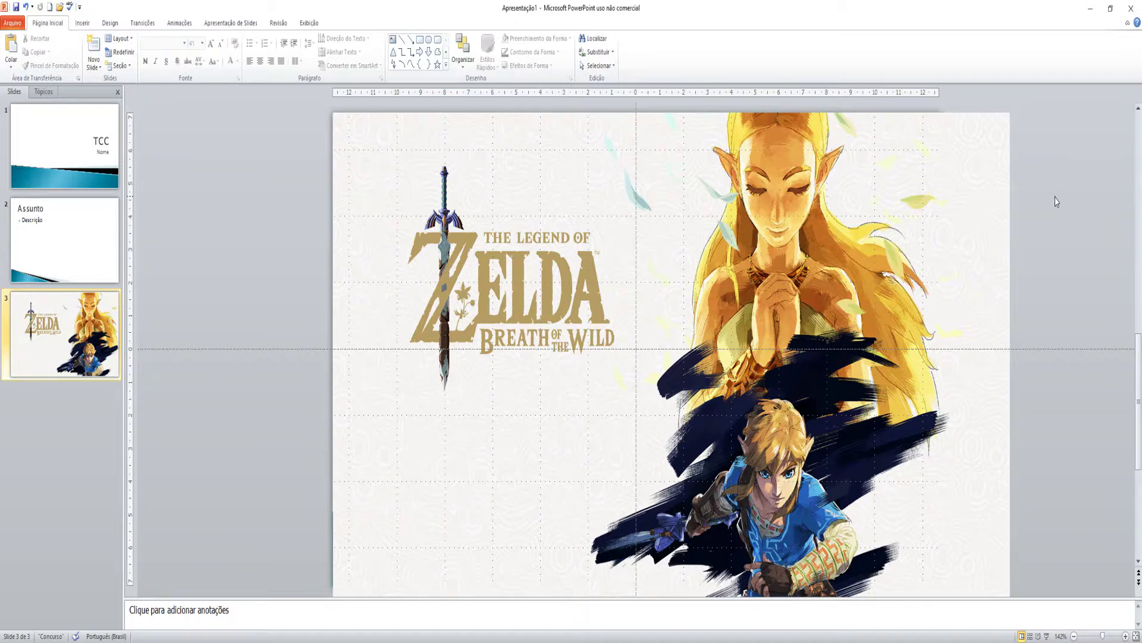
key("ctrl+z")
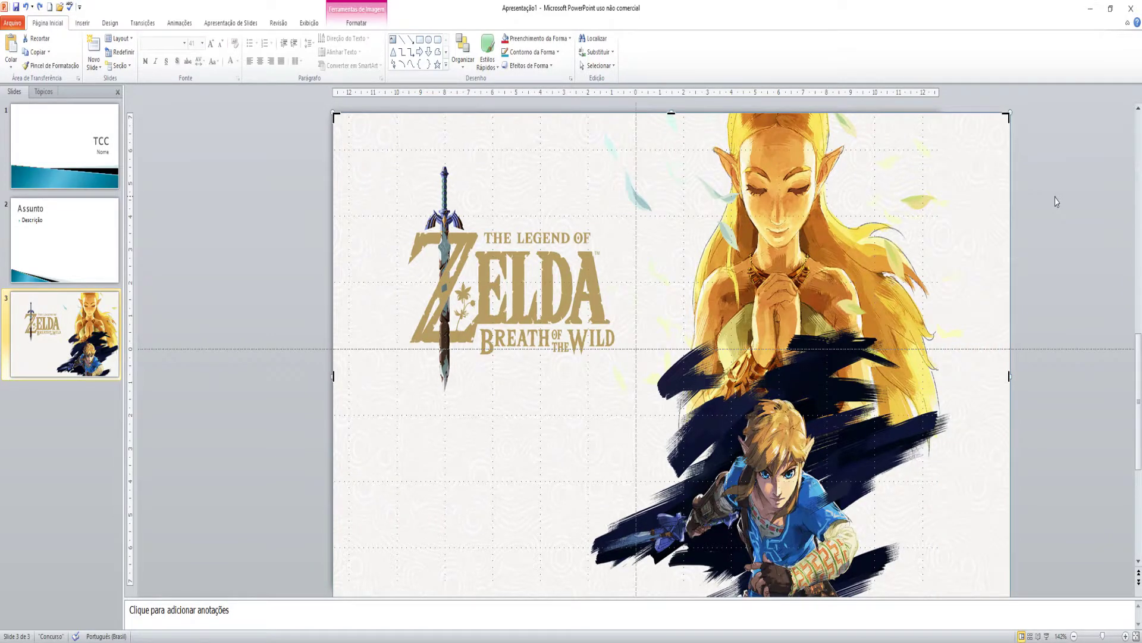
key("ctrl+z")
left_click(1057, 201)
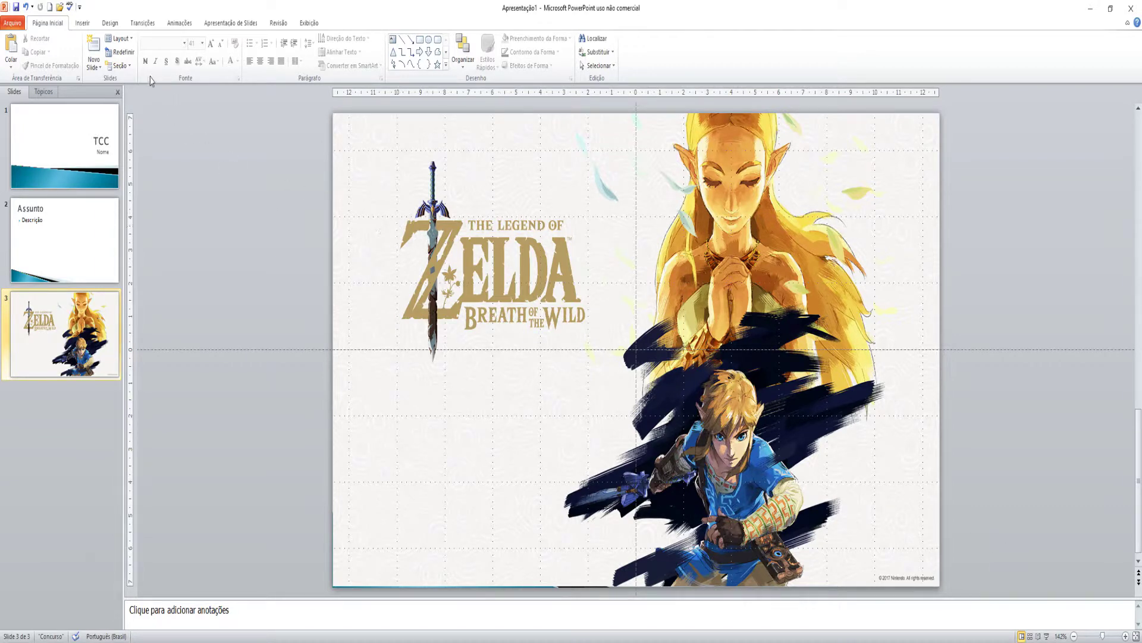
left_click(393, 39)
Draw a text box beneath the Zelda logo containing the digit 1.
left_click_drag(438, 382, 563, 472)
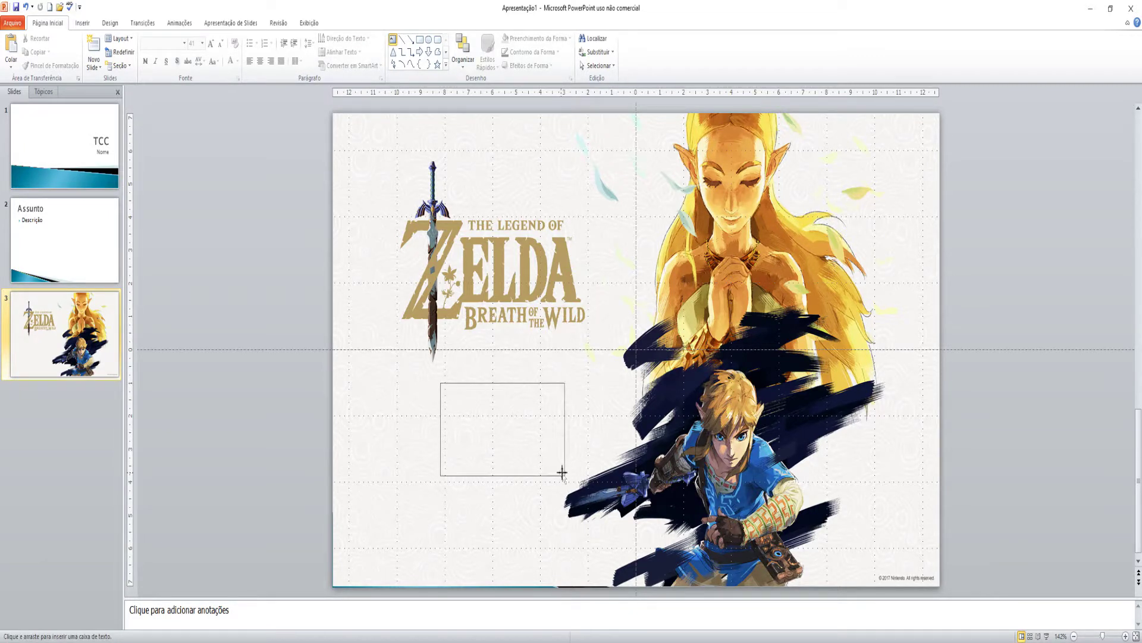
type("1")
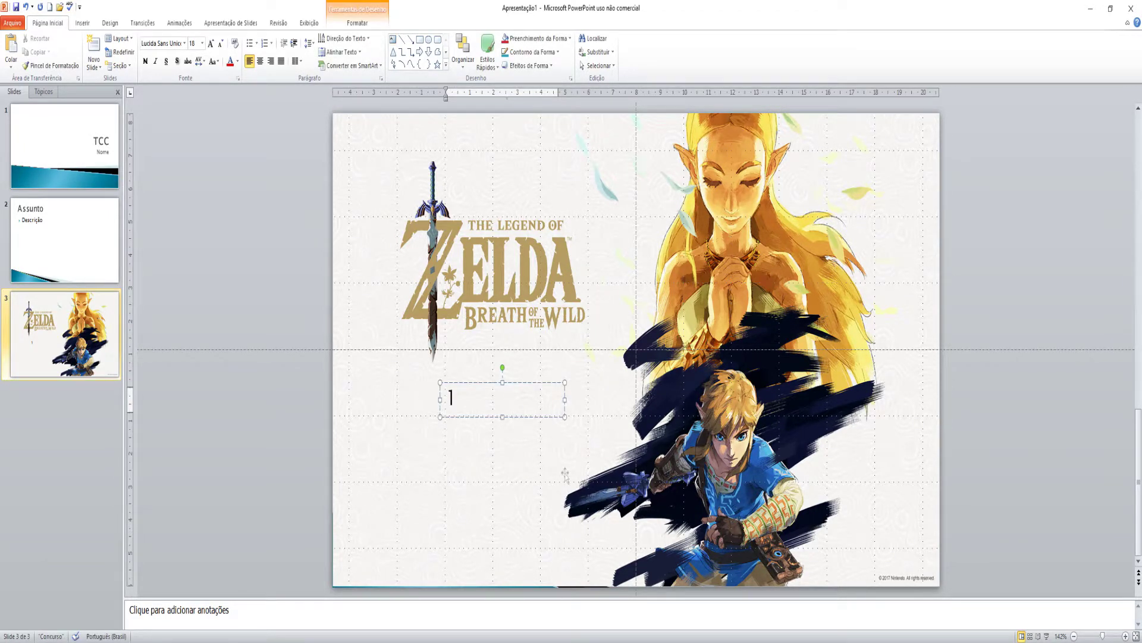
left_click(930, 545)
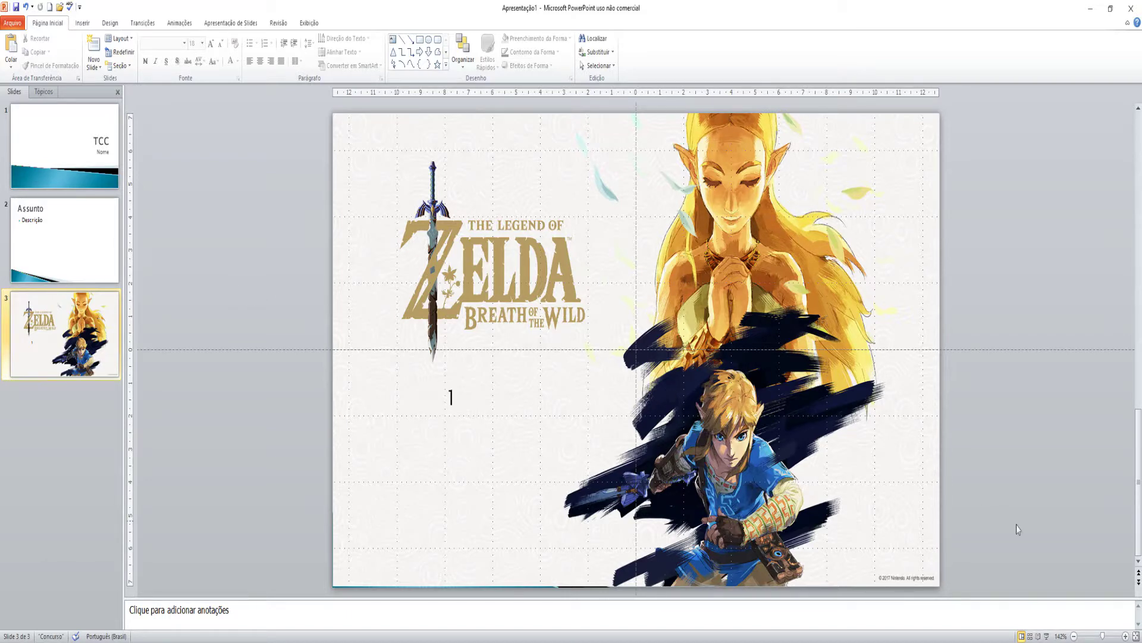
left_click(1030, 636)
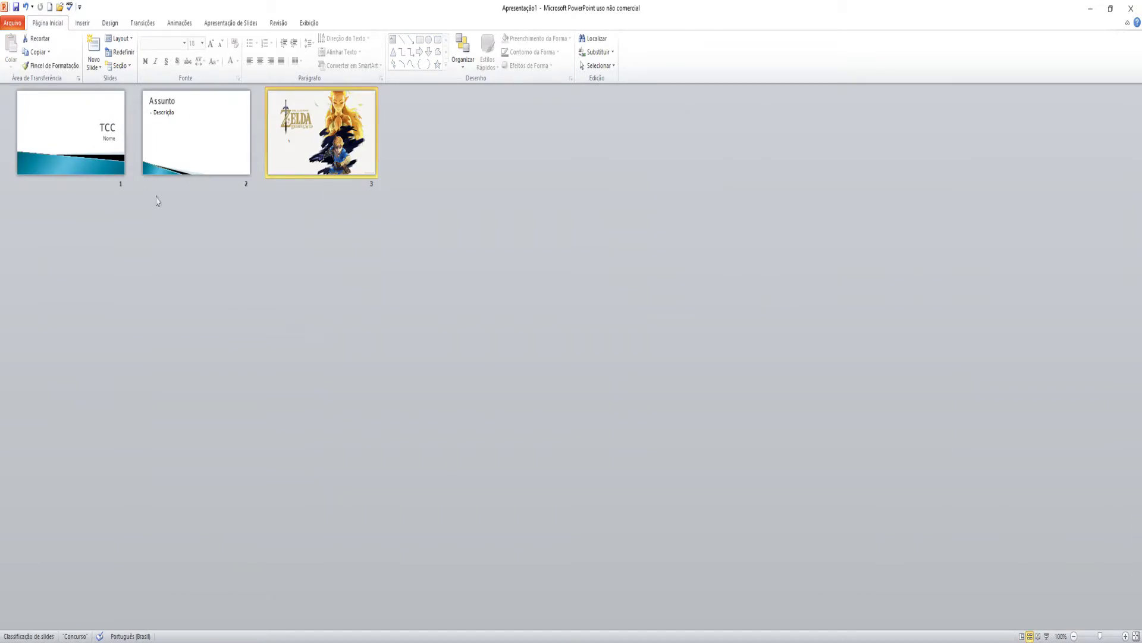
In Slide Sorter, move the Assunto slide after the Zelda slide and back to second place.
left_click(70, 119)
left_click_drag(142, 121, 383, 153)
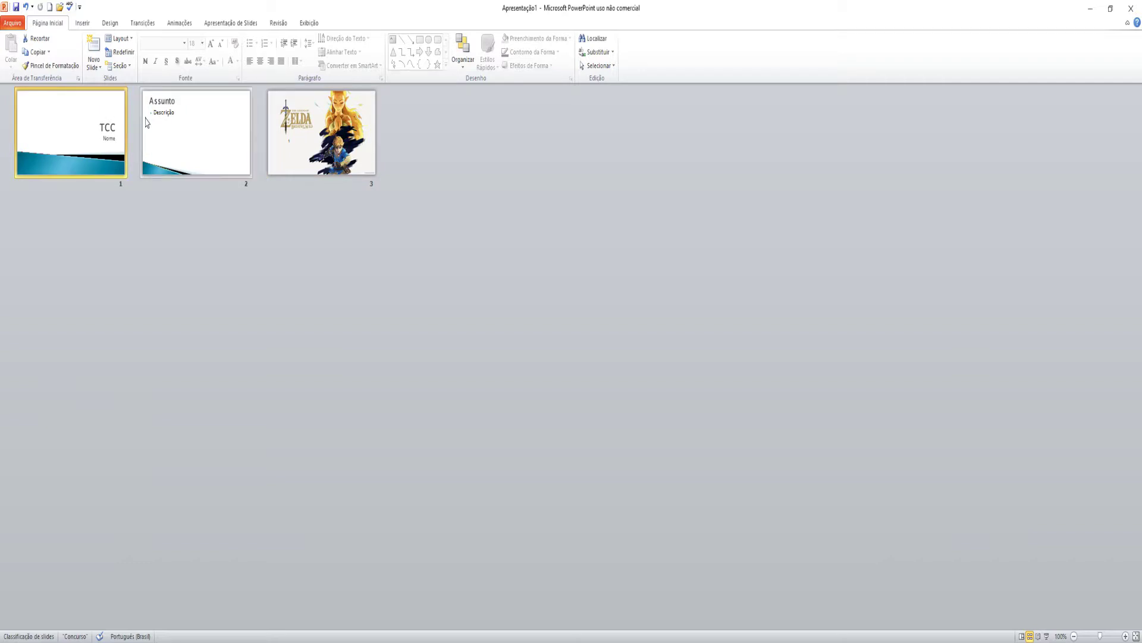
left_click_drag(362, 158, 142, 160)
left_click(360, 262)
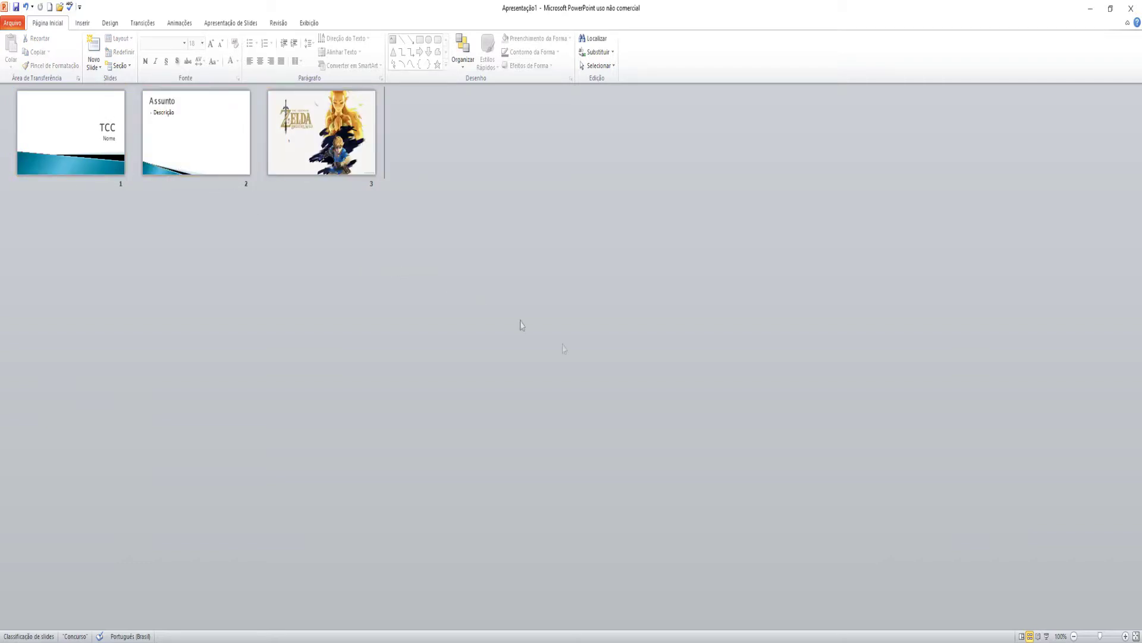
left_click(105, 161)
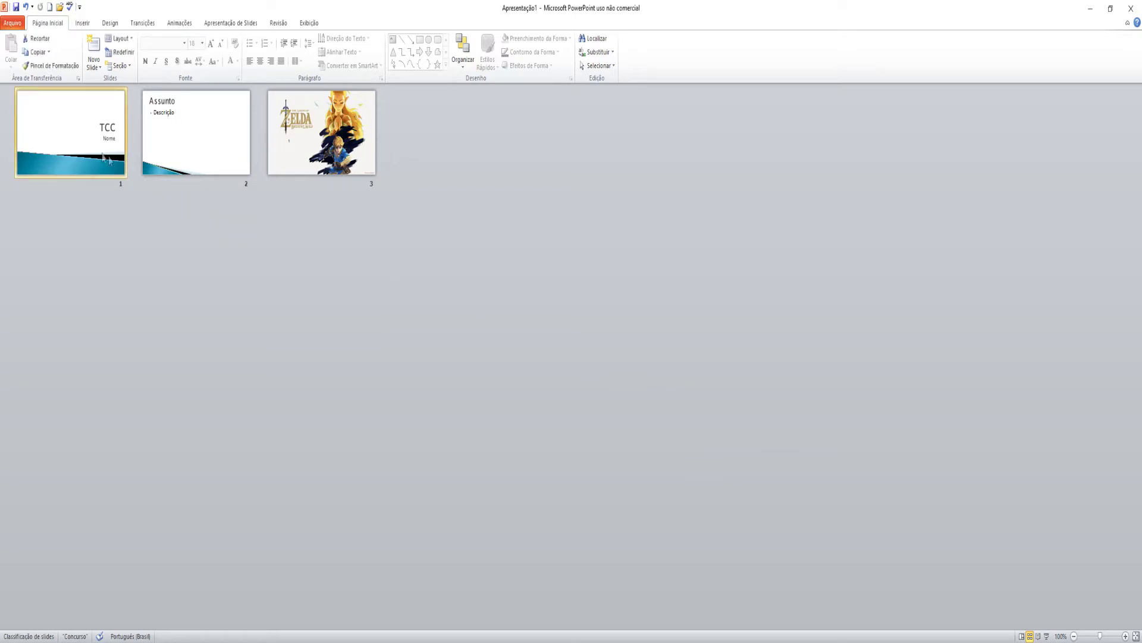
left_click(1021, 635)
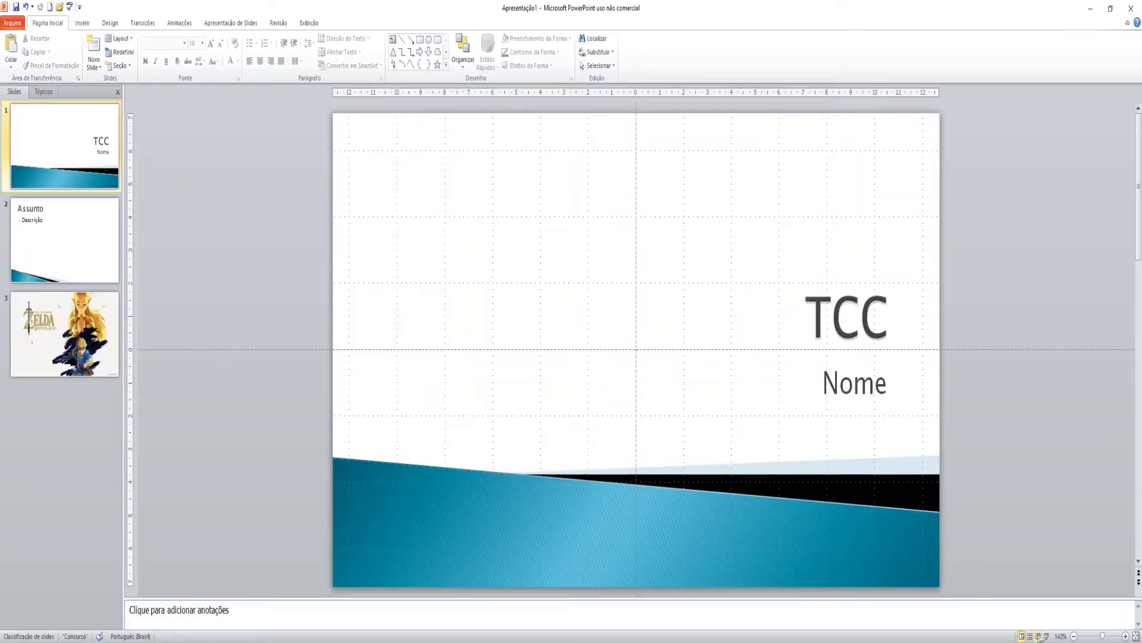
Run the slide show from the TCC slide through all three slides and exit.
left_click(1046, 636)
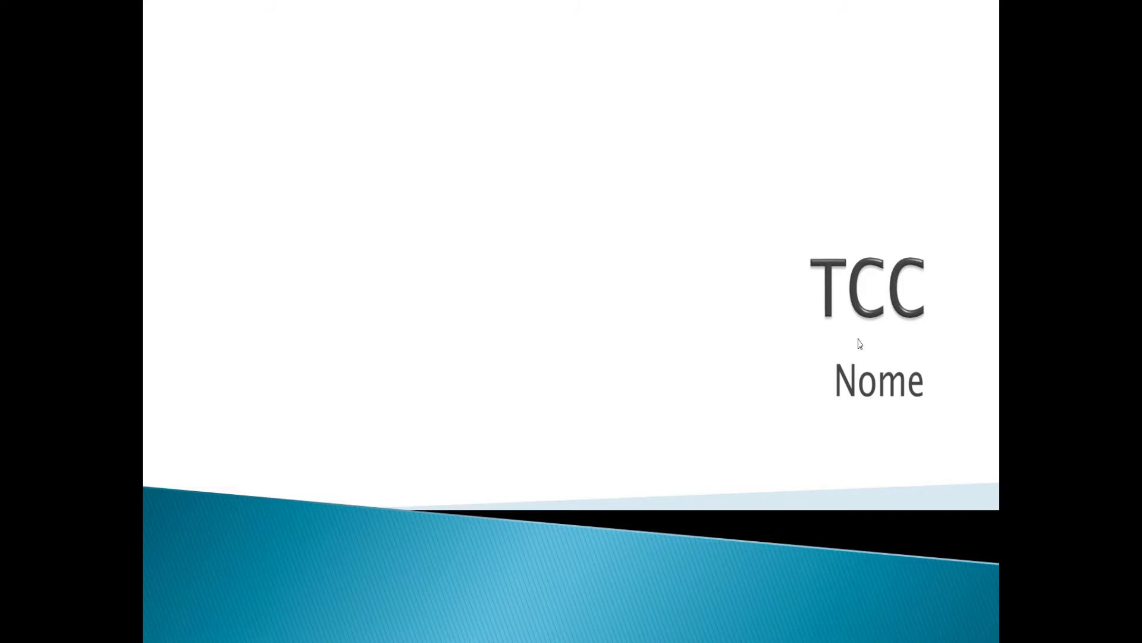
left_click(858, 338)
left_click(858, 340)
left_click(858, 343)
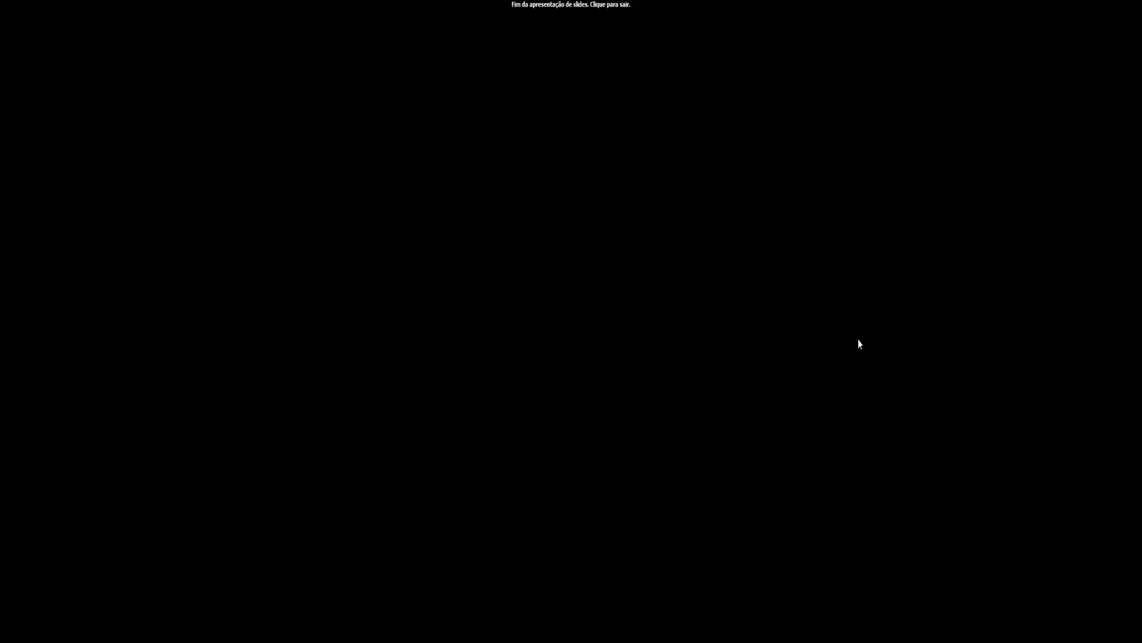
left_click(859, 343)
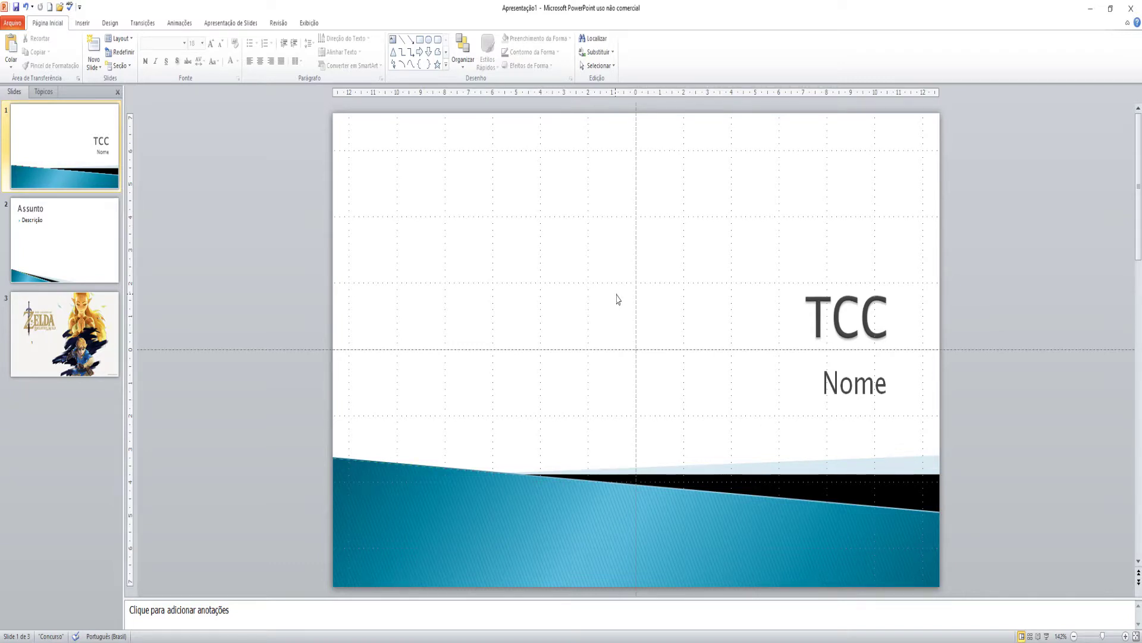
On the Zelda slide, try the Esmaecer and Empurrar transitions, then set Nenhuma.
scroll(617, 299, "down", 1)
scroll(617, 299, "down", 1)
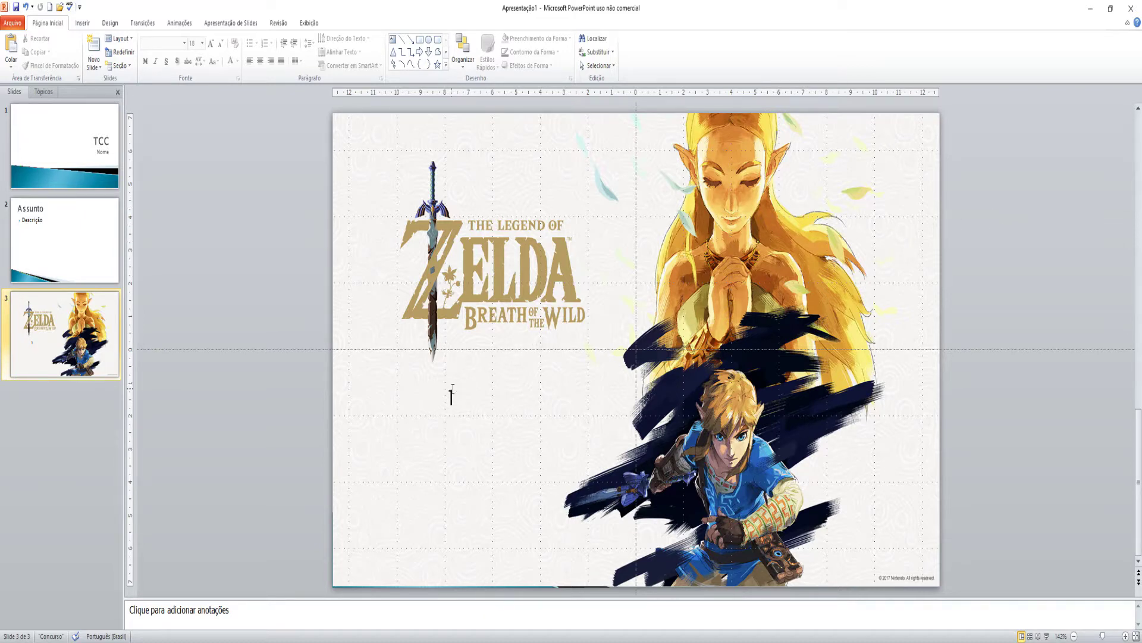
left_click(452, 390)
type("1")
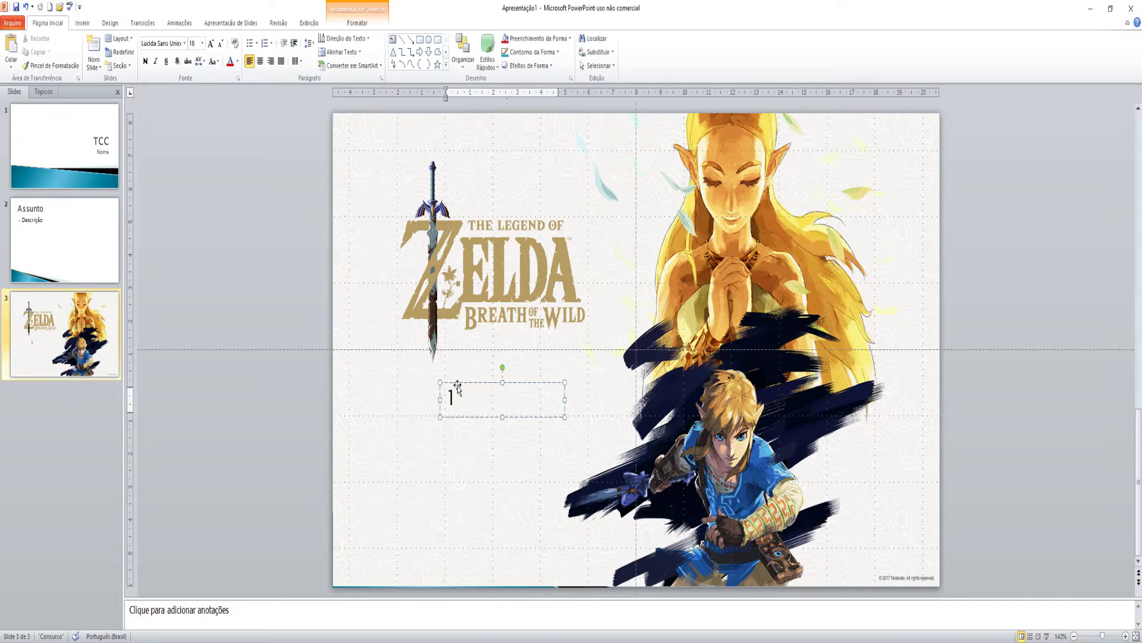
left_click(149, 27)
left_click(122, 53)
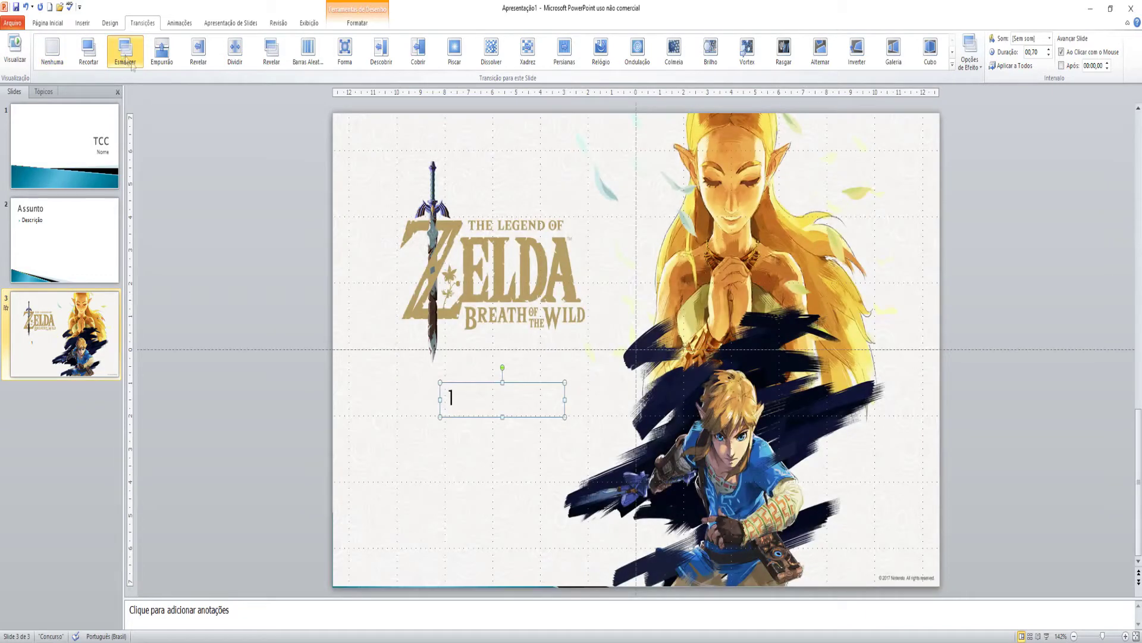
left_click(161, 53)
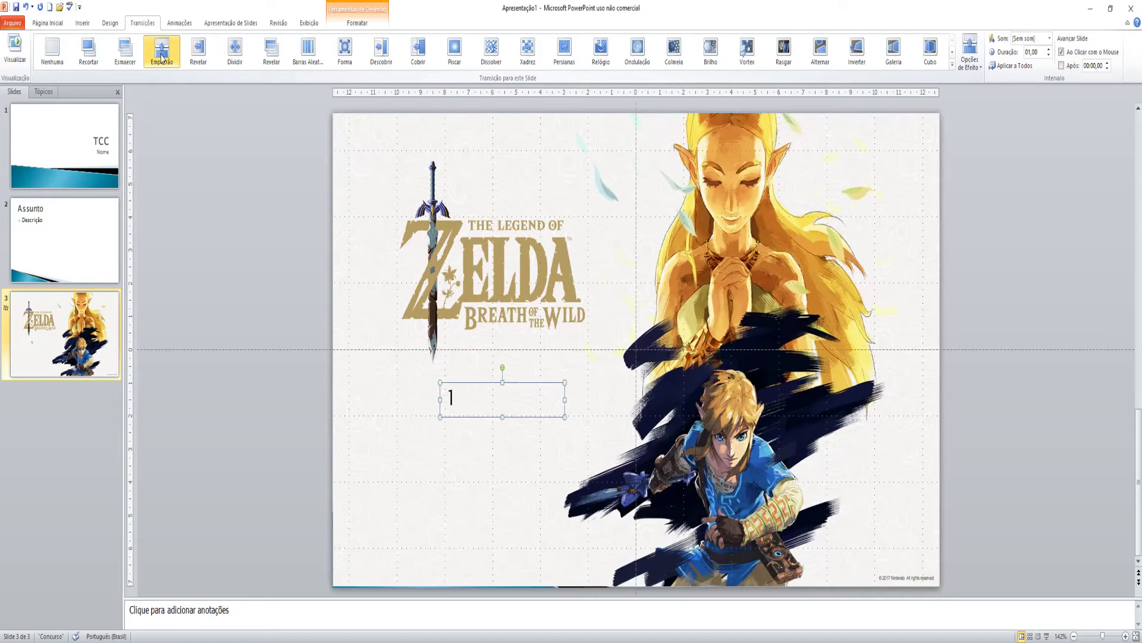
left_click(67, 60)
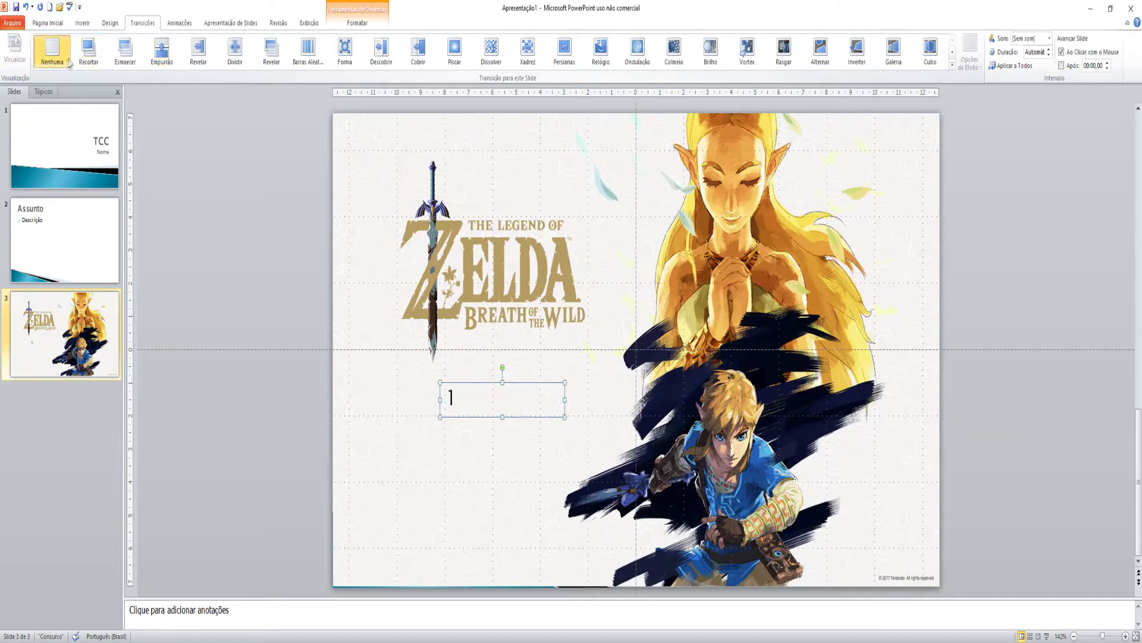
left_click(177, 24)
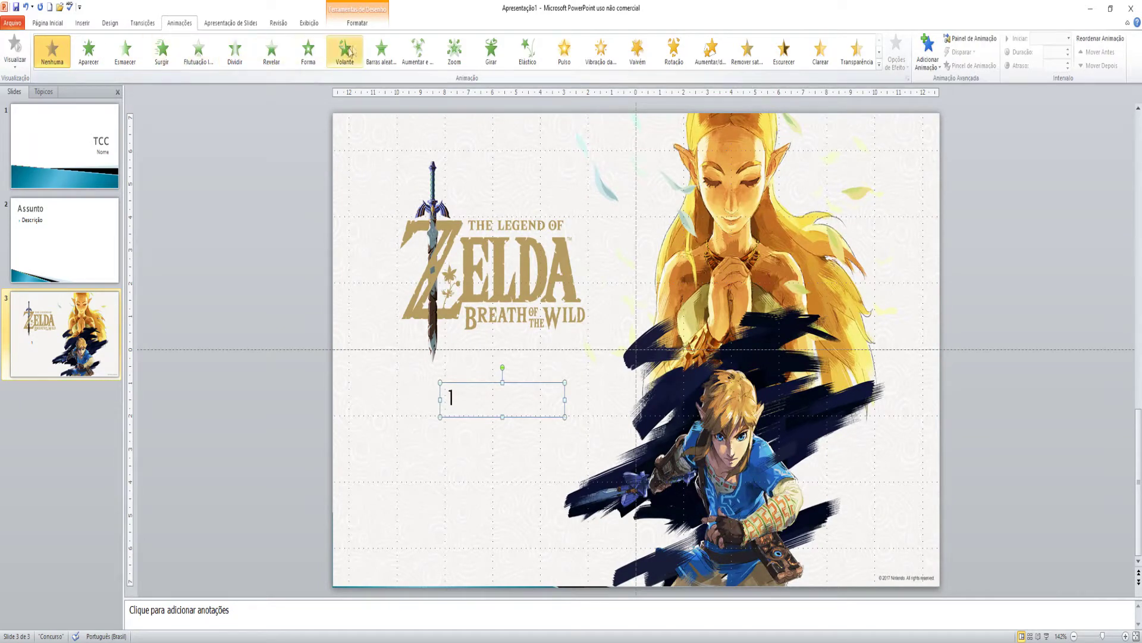
Try Revelar, Flutuação, Aparecer, Barras aleatórias and Zoom on the 1 text box, ending with Nenhuma.
left_click(278, 54)
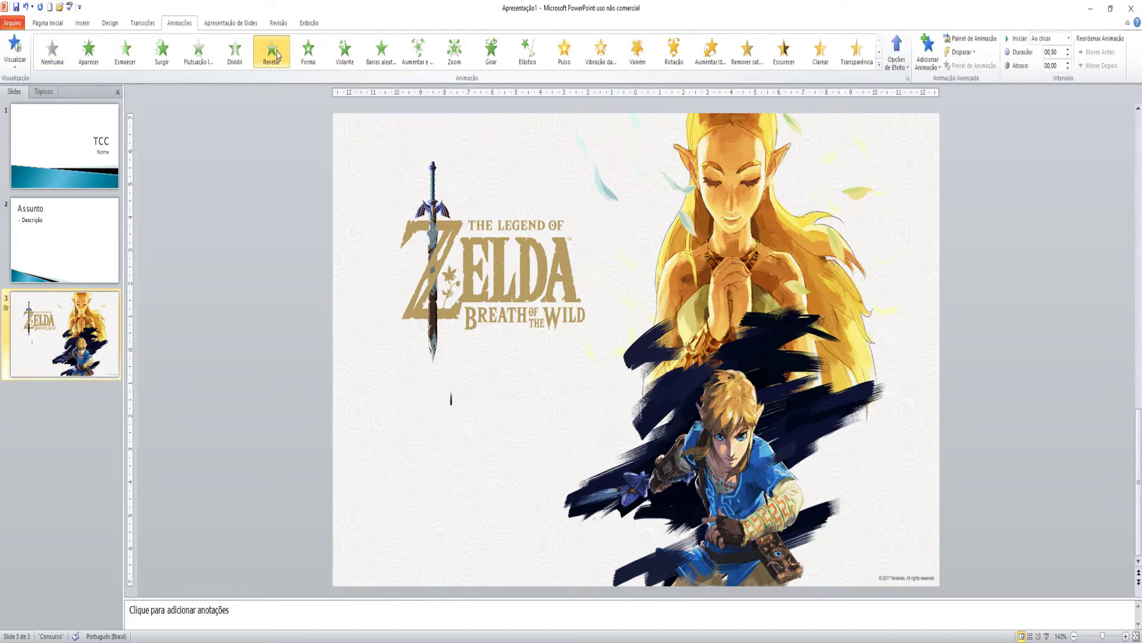
left_click(200, 58)
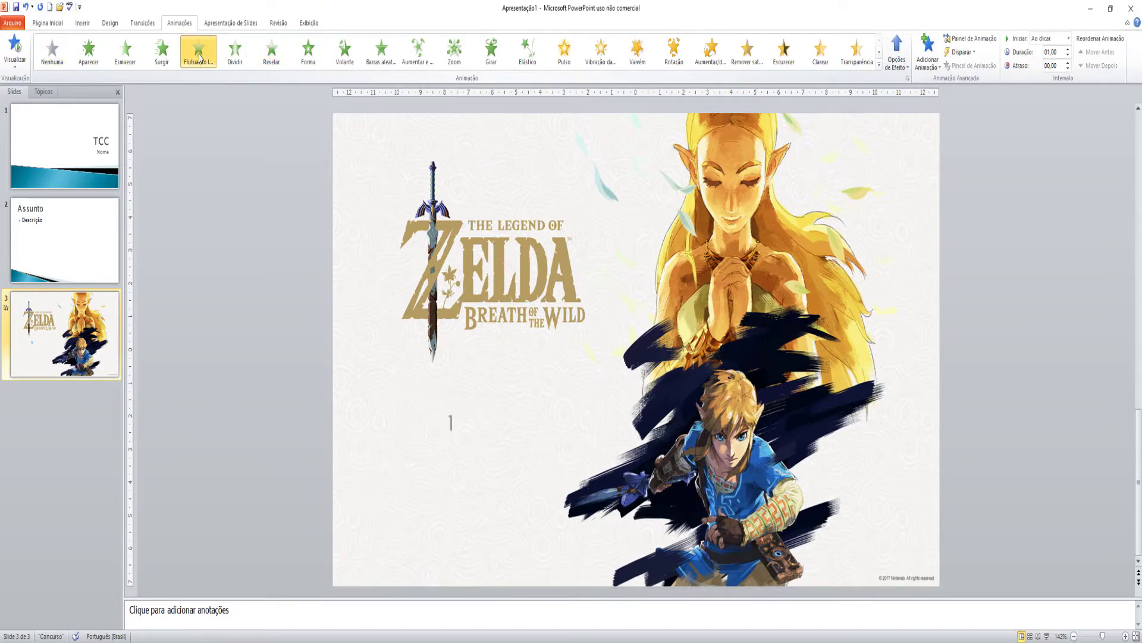
left_click(94, 64)
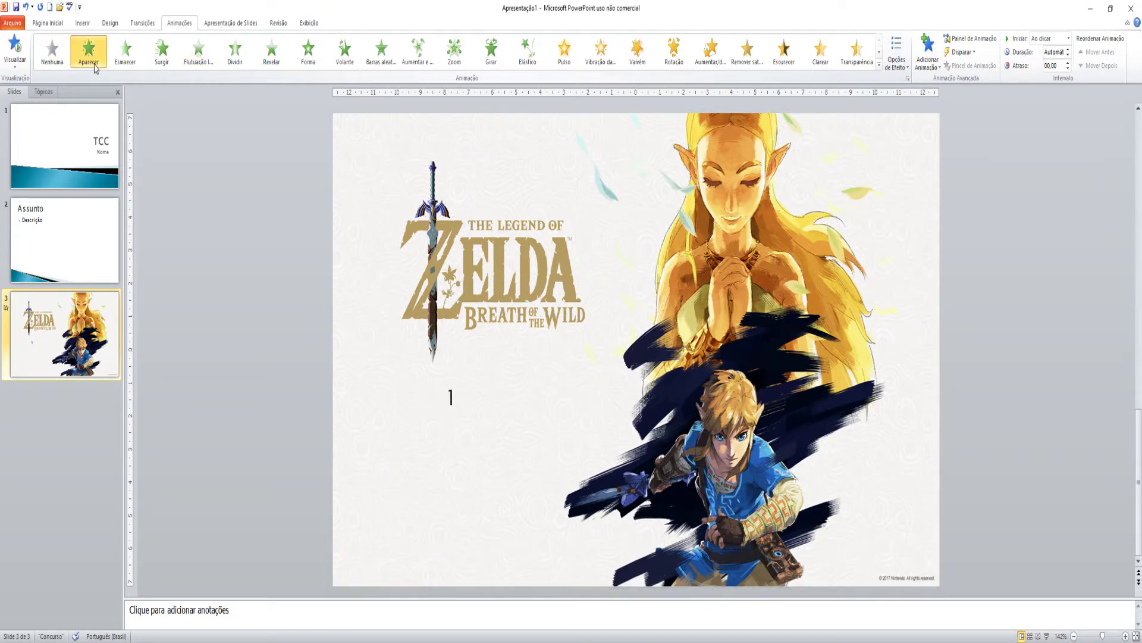
left_click(392, 54)
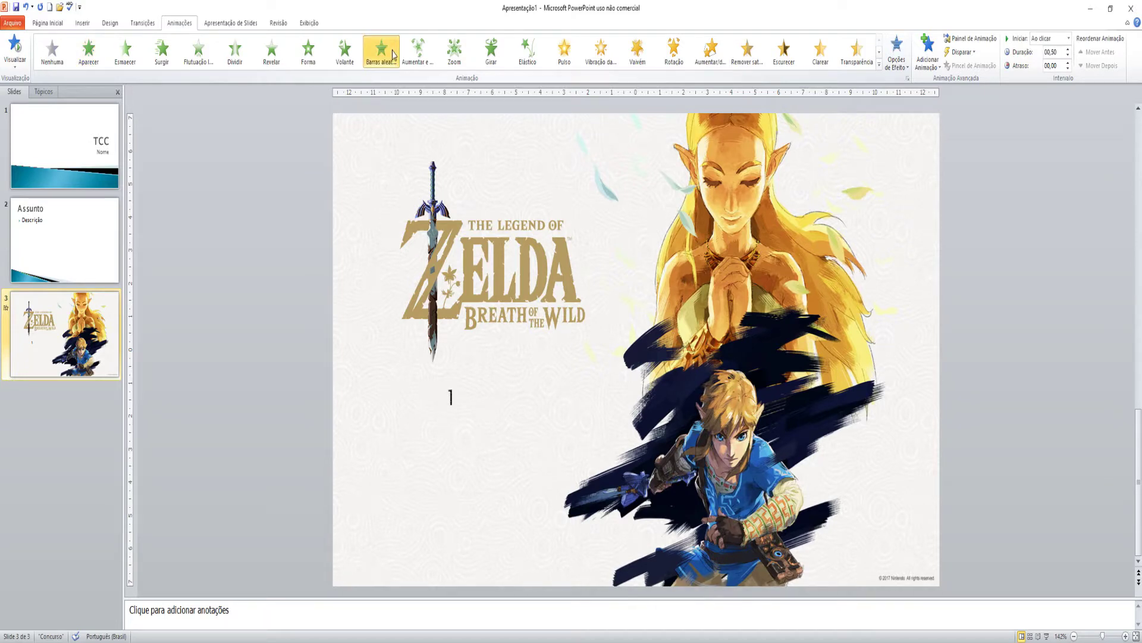
left_click(458, 53)
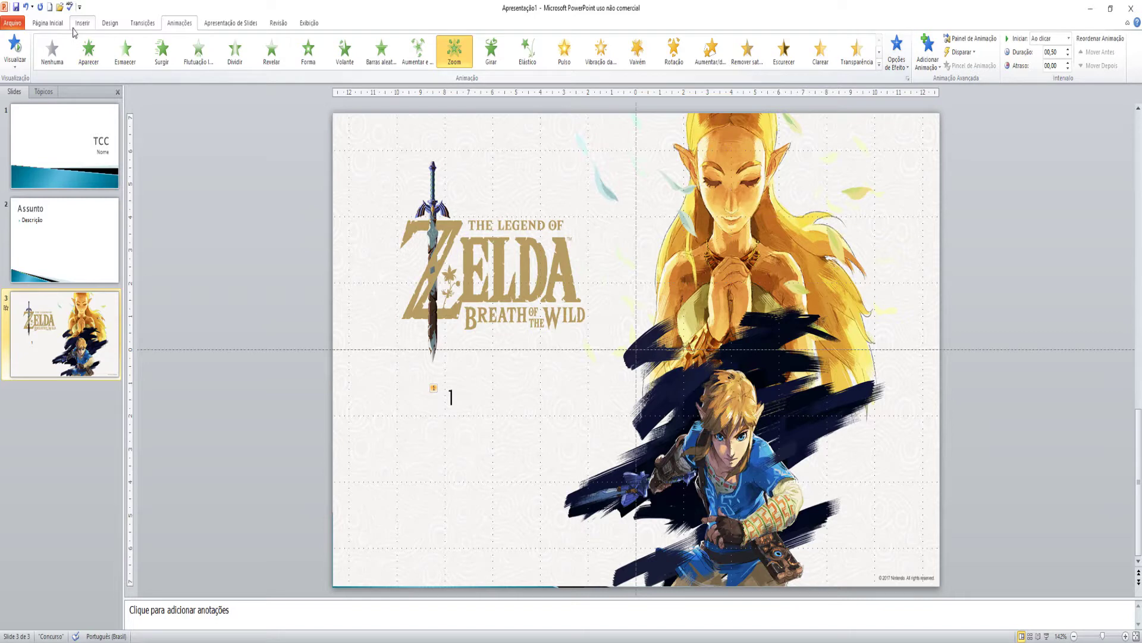
left_click(52, 51)
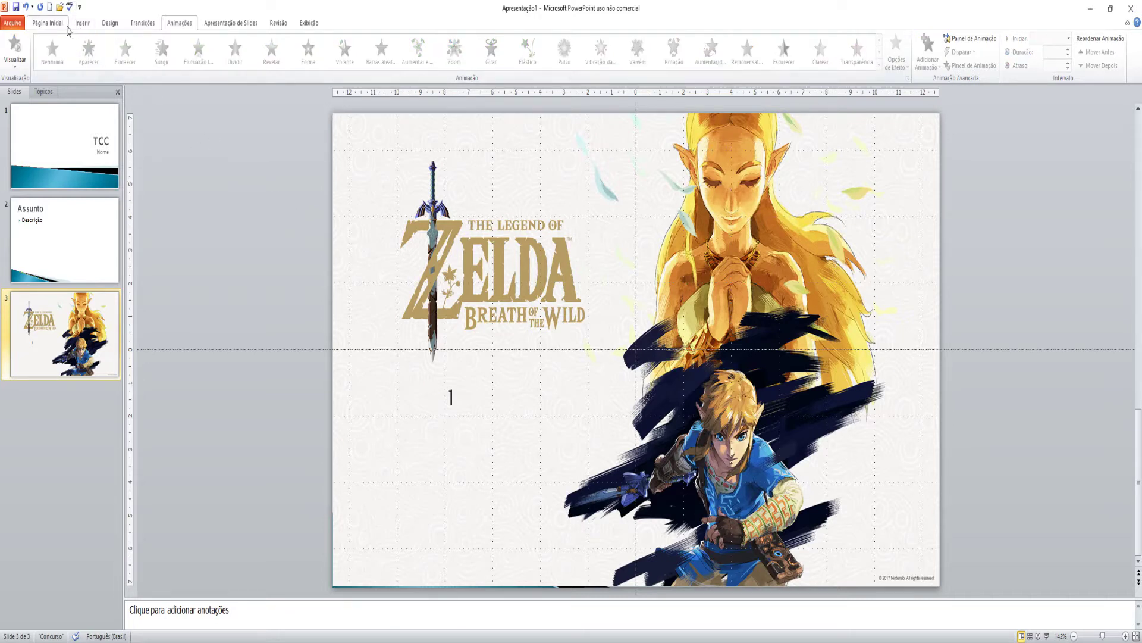
left_click(48, 23)
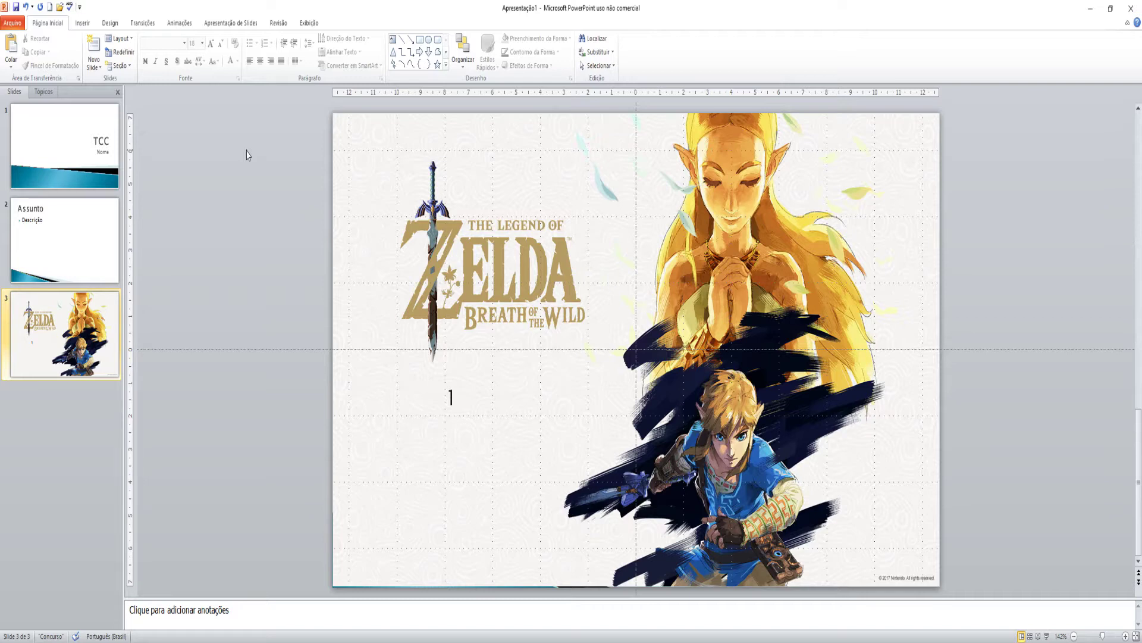
key("alt+w")
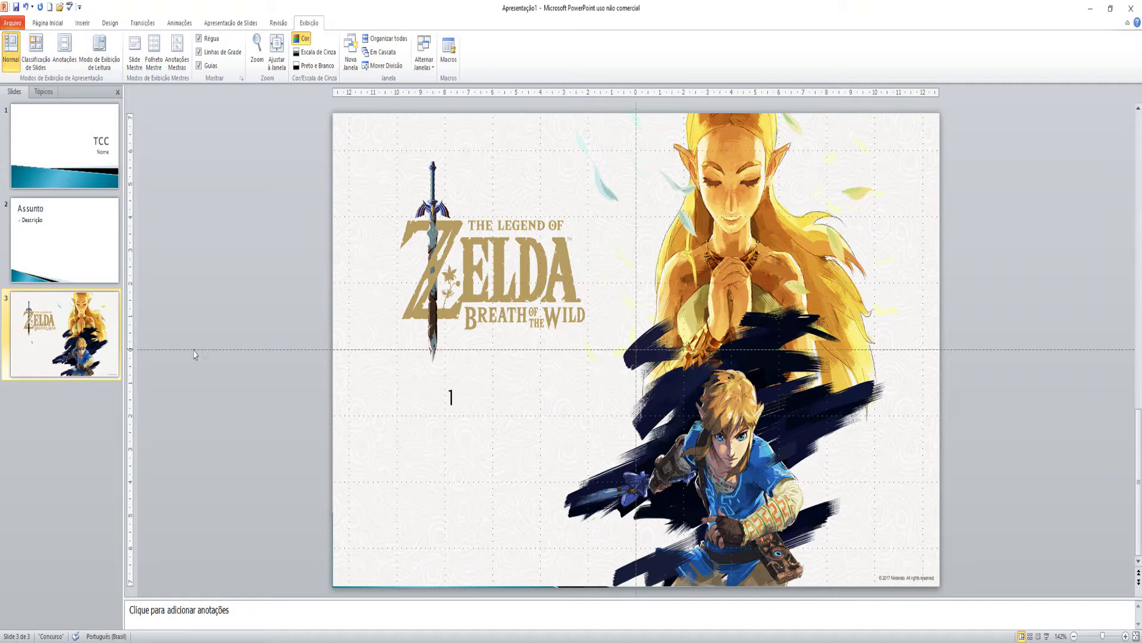
left_click(208, 41)
left_click(209, 42)
left_click(211, 52)
left_click(210, 65)
left_click(64, 22)
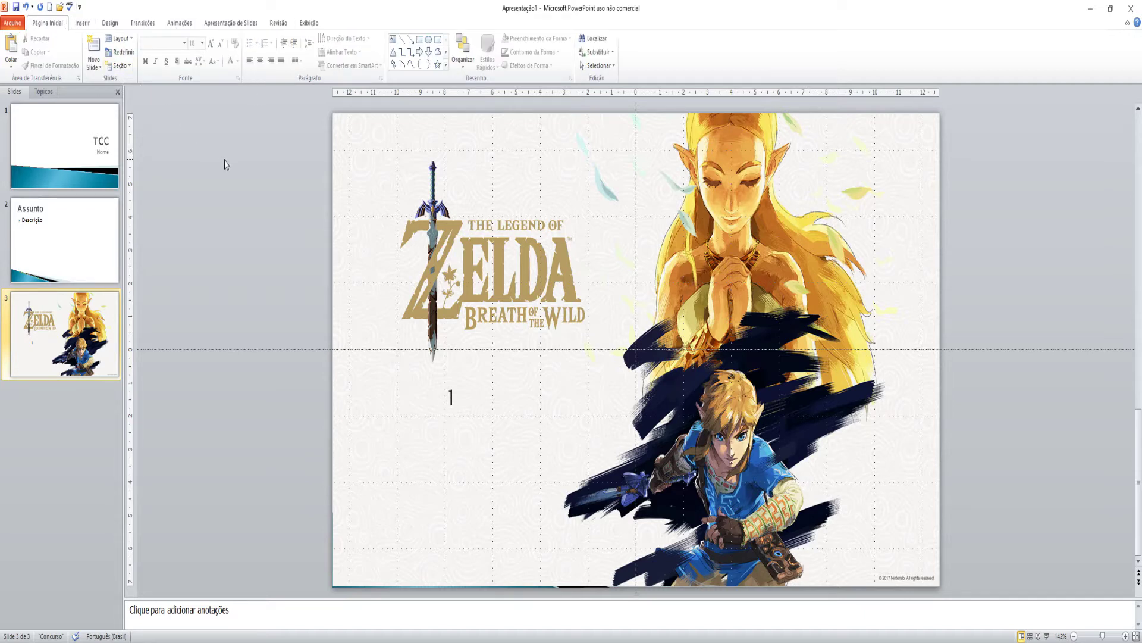